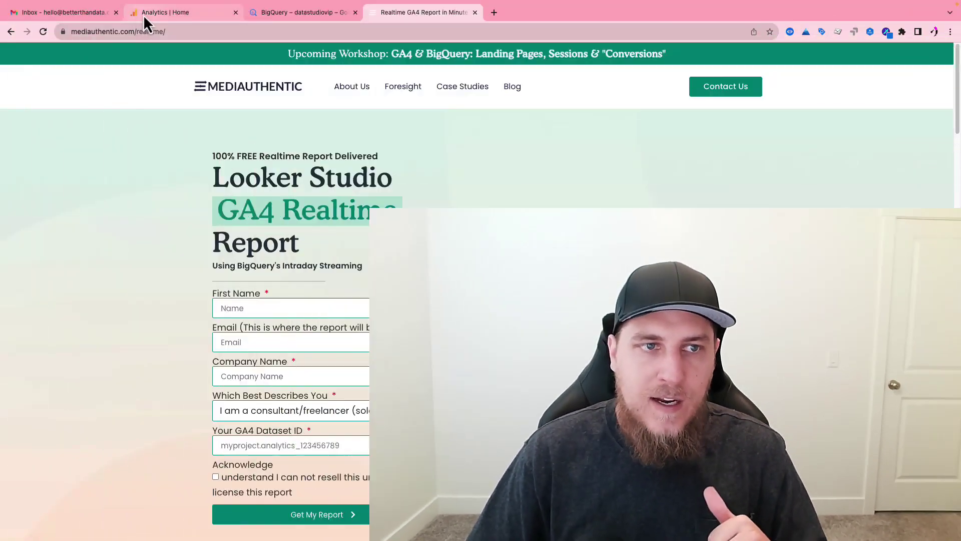
- From Analytics Admin, open Product Links > BigQuery Links to see the datastudiovip project link
left_click(143, 14)
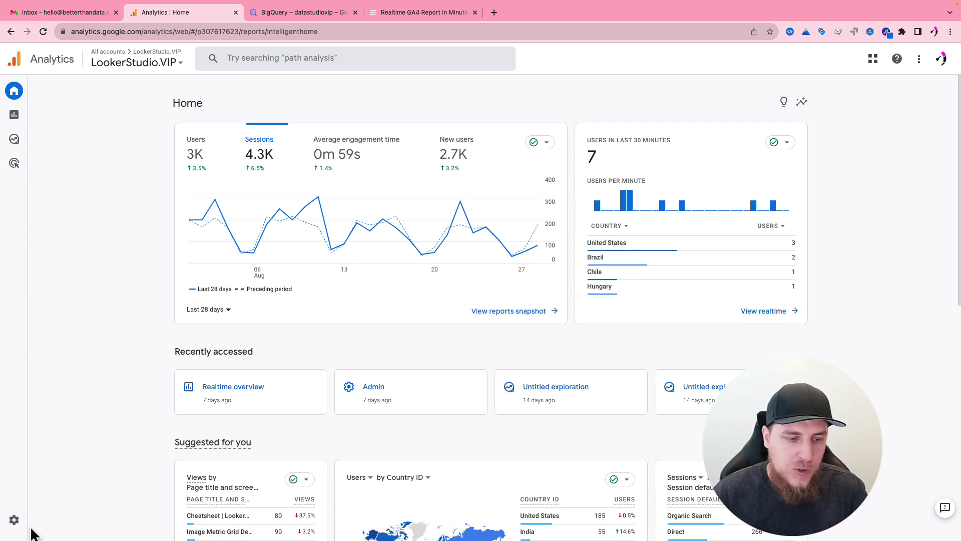
left_click(15, 522)
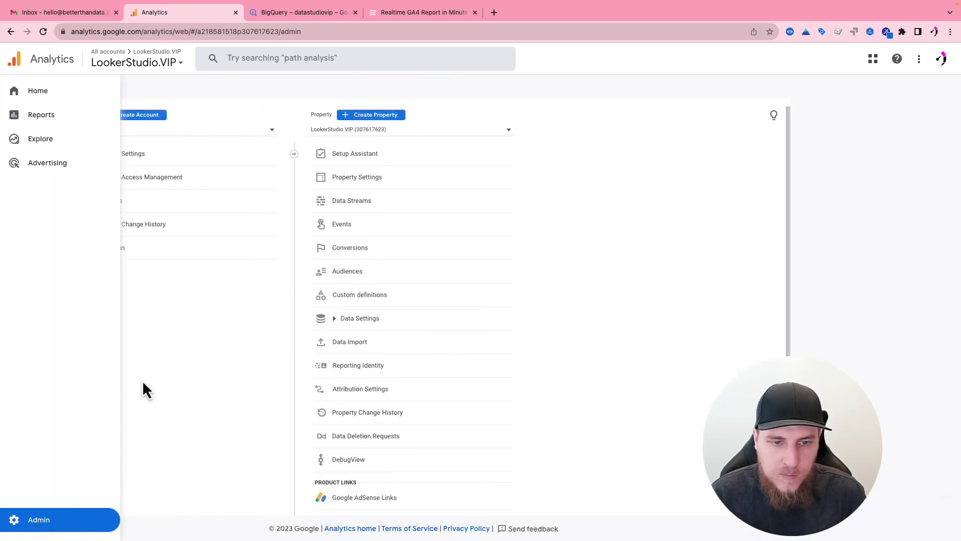
scroll(375, 312, "down", 1)
scroll(376, 311, "down", 3)
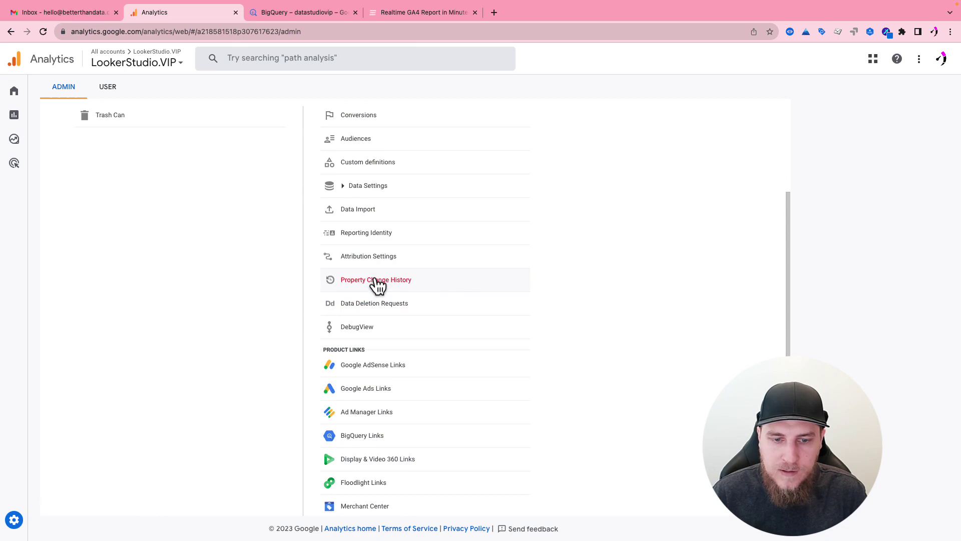
left_click(390, 414)
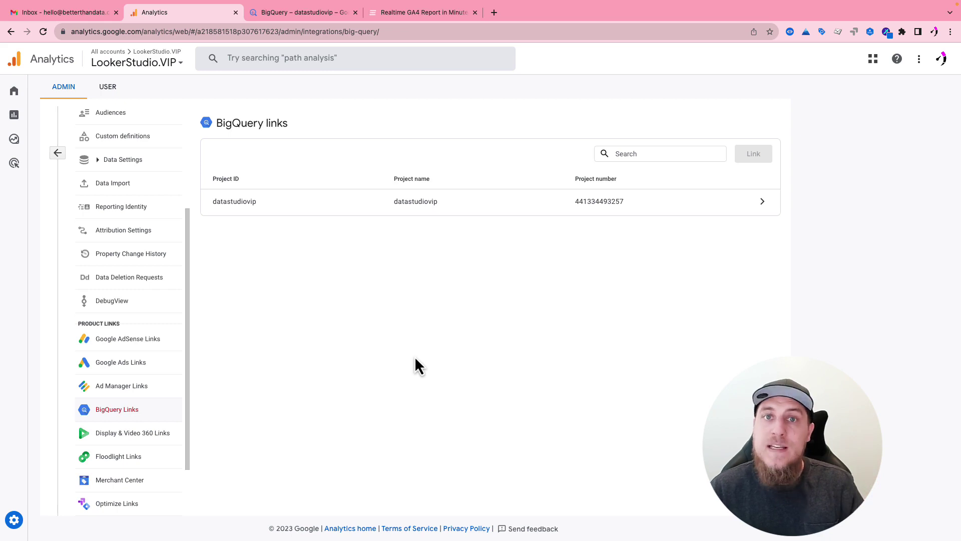
left_click(316, 206)
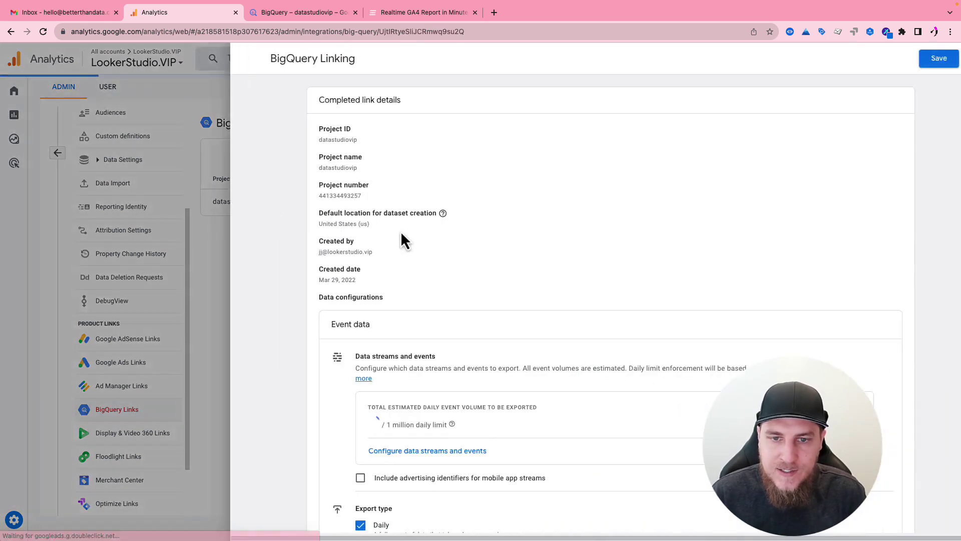
scroll(468, 260, "down", 3)
scroll(469, 260, "down", 3)
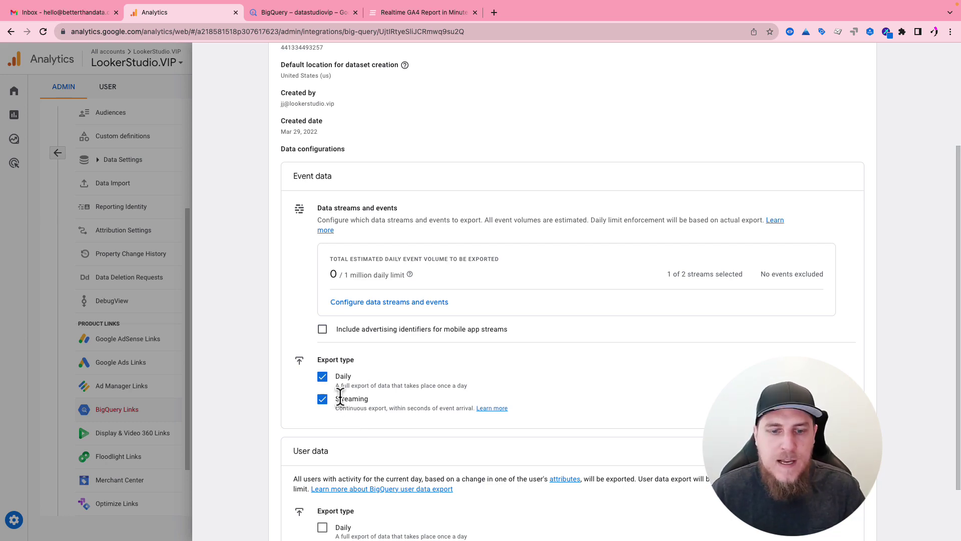
scroll(348, 393, "down", 1)
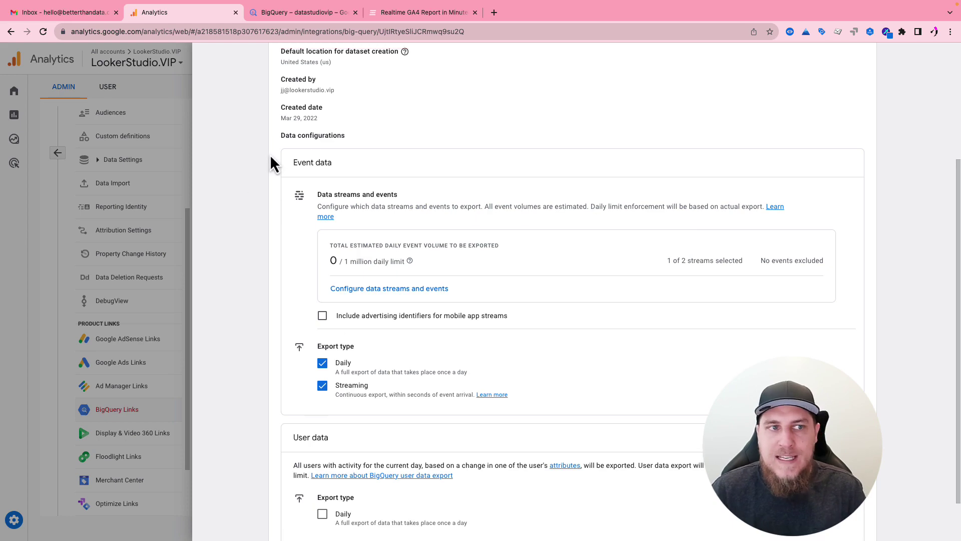
scroll(270, 157, "up", 3)
scroll(250, 100, "up", 4)
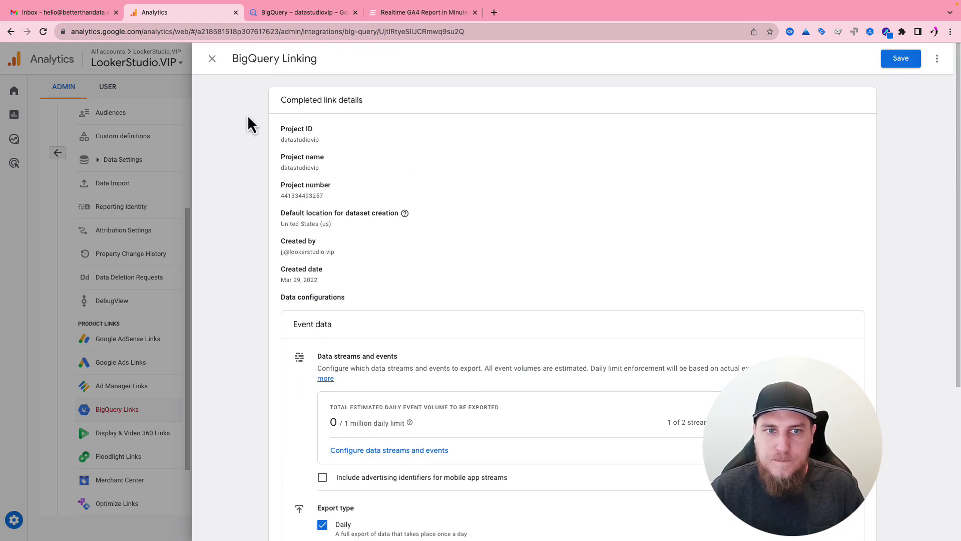
- Close the BigQuery link details and look over the MediaAuthentic realtime report sign-up form
left_click(213, 59)
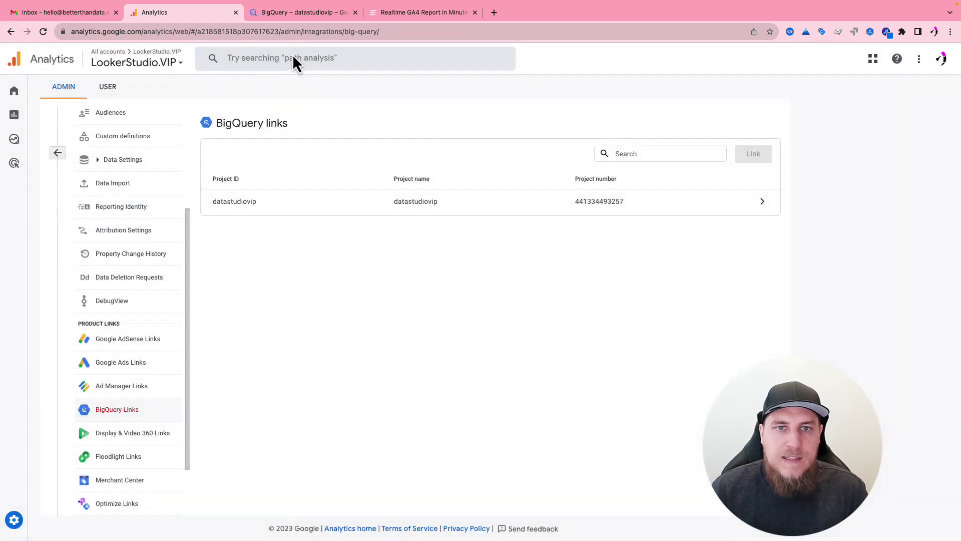
left_click(410, 13)
scroll(159, 254, "down", 1)
scroll(169, 353, "down", 1)
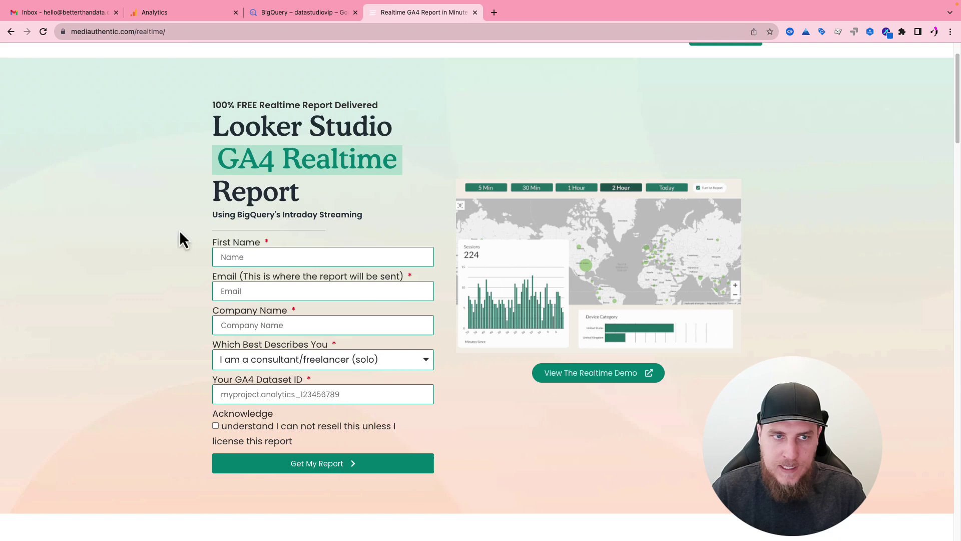
scroll(190, 200, "up", 1)
scroll(194, 180, "up", 1)
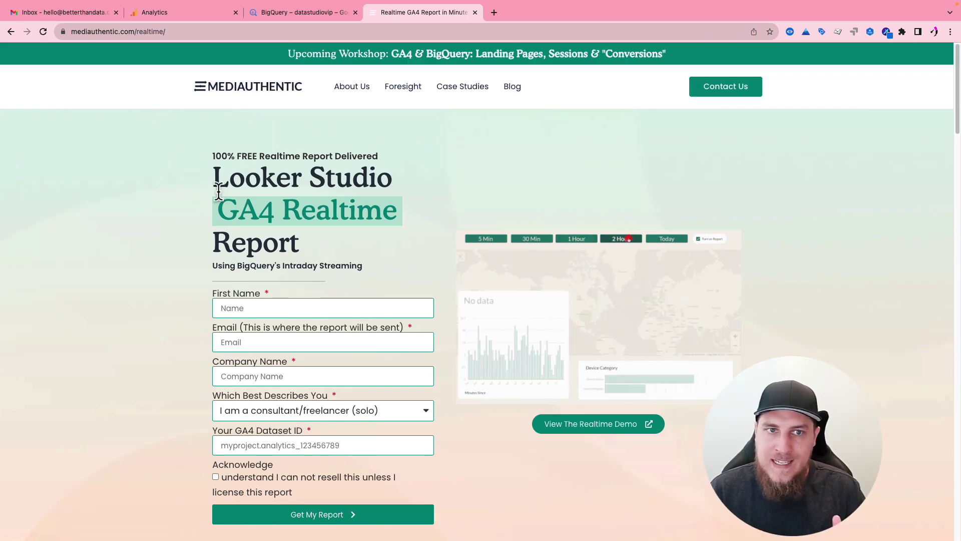
left_click(292, 16)
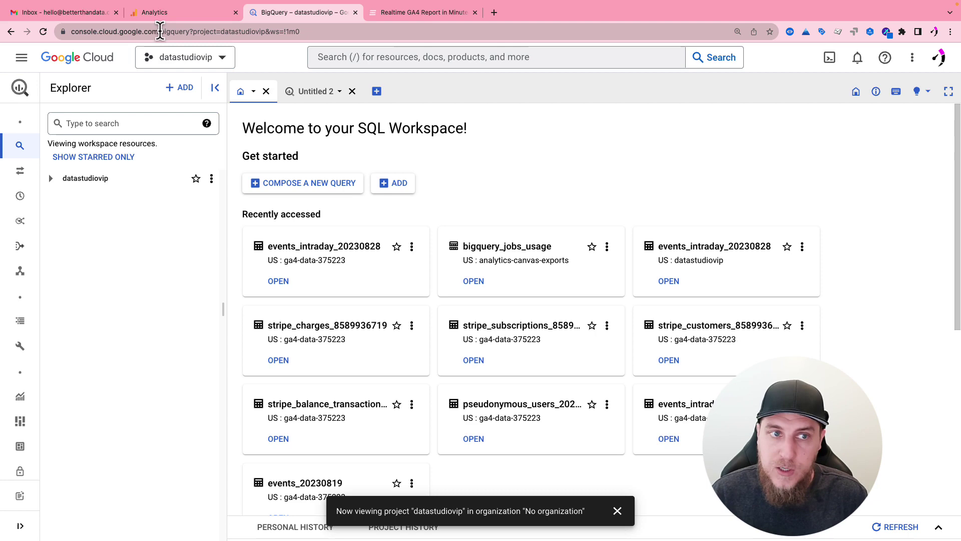
- Go to the BigQuery SQL workspace, open Untitled 2, and expand datastudiovip to list its datasets
left_click(21, 63)
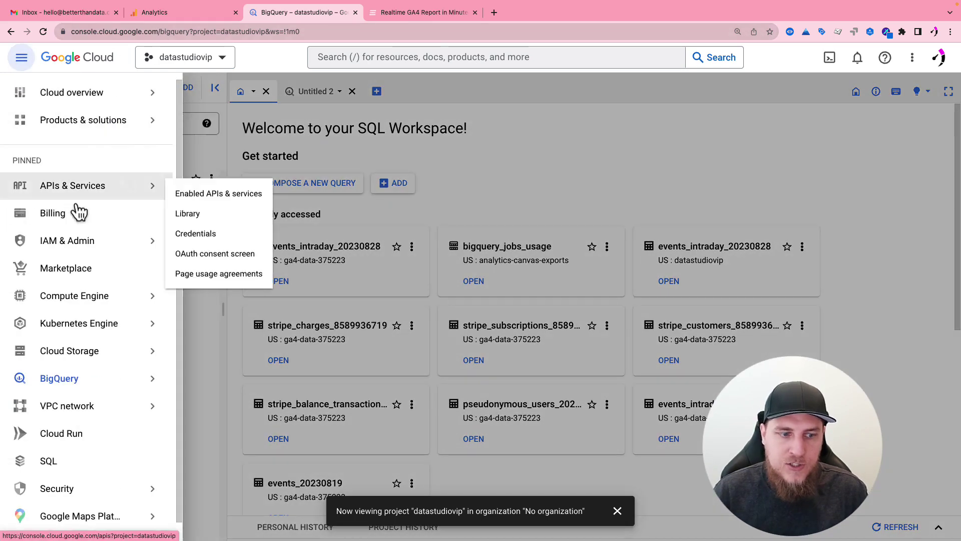
scroll(85, 301, "down", 1)
mouse_move(78, 367)
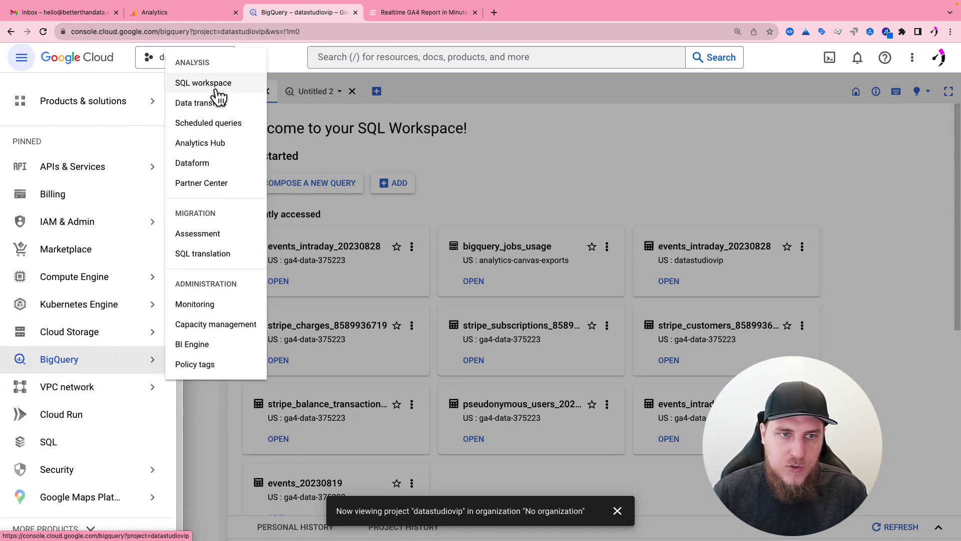
left_click(314, 95)
left_click(315, 95)
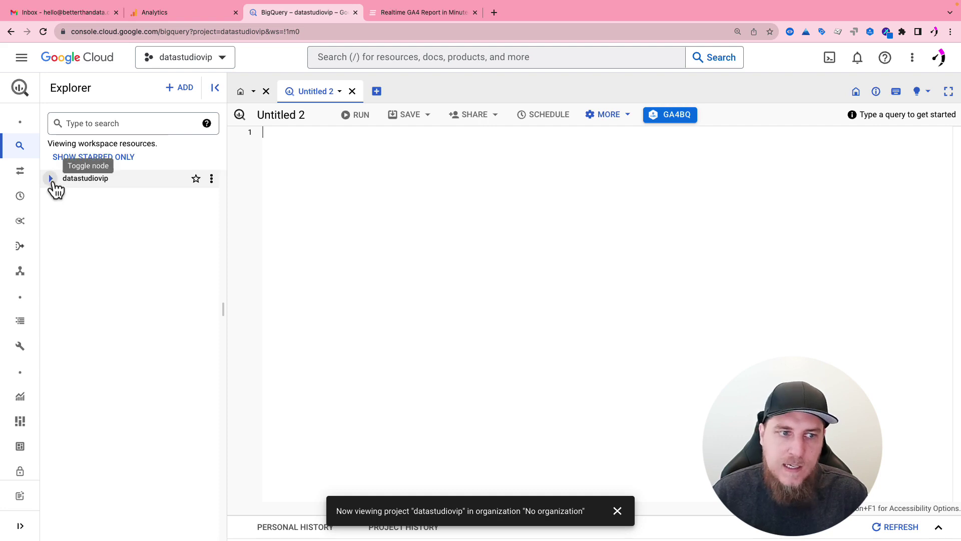
left_click(51, 180)
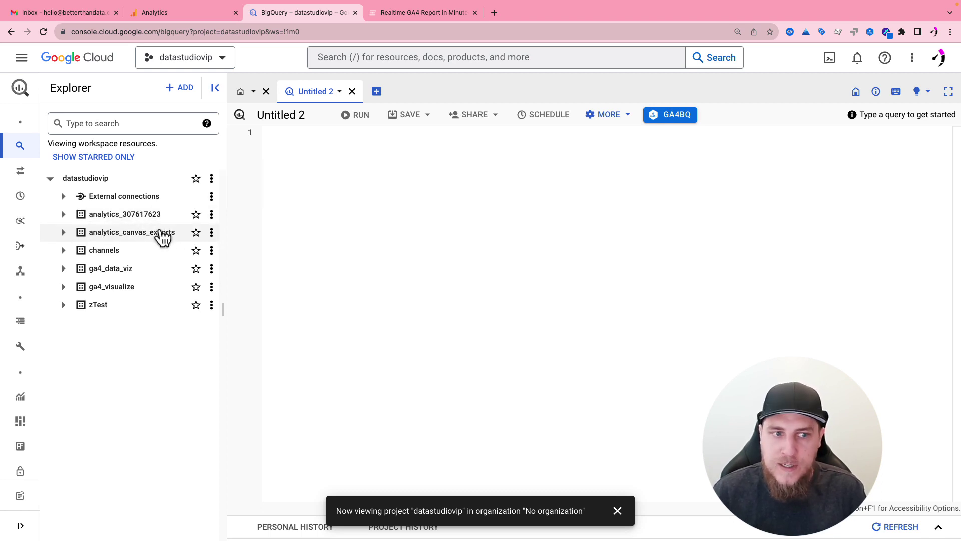
- Look up property ID 307617623 in the Analytics Property Settings to match the BigQuery dataset
left_click(188, 16)
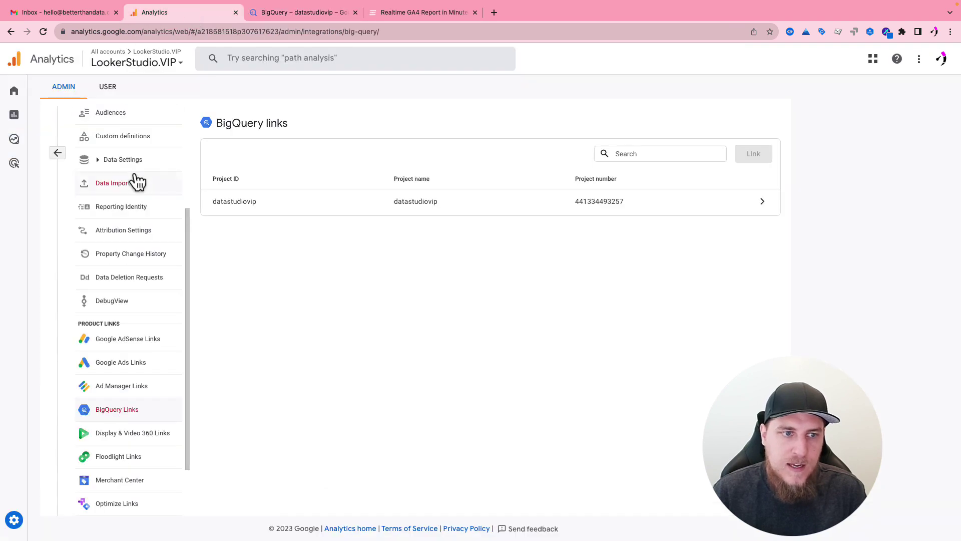
scroll(137, 182, "up", 4)
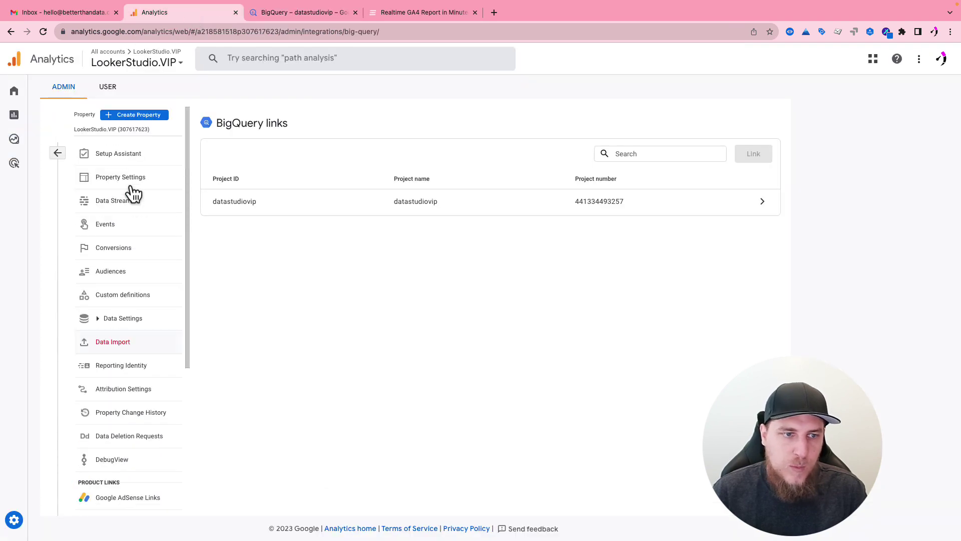
left_click(140, 164)
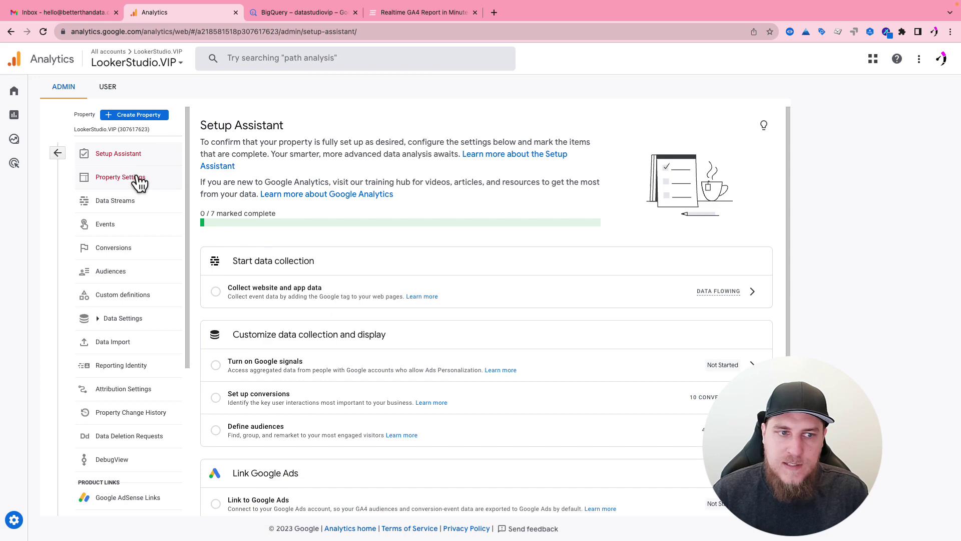
left_click(139, 180)
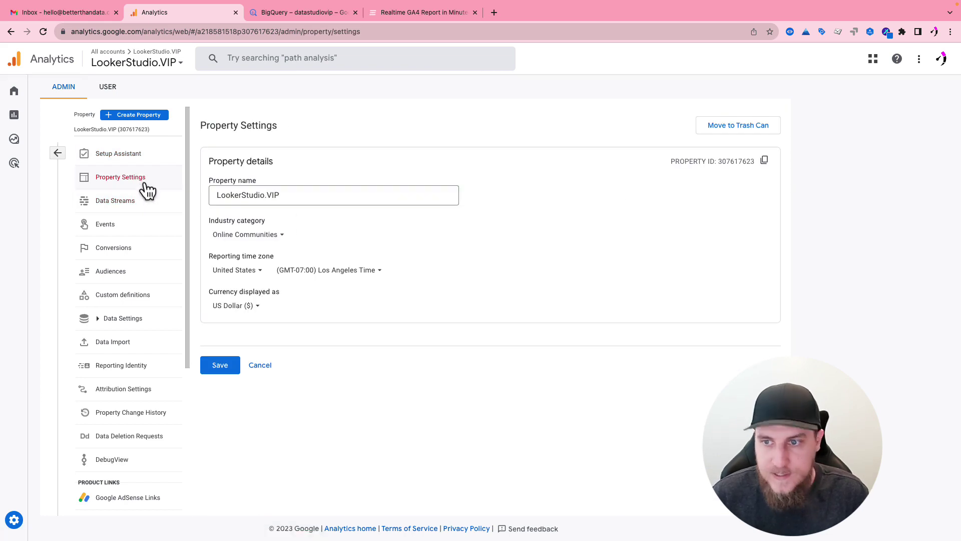
left_click_drag(716, 161, 752, 162)
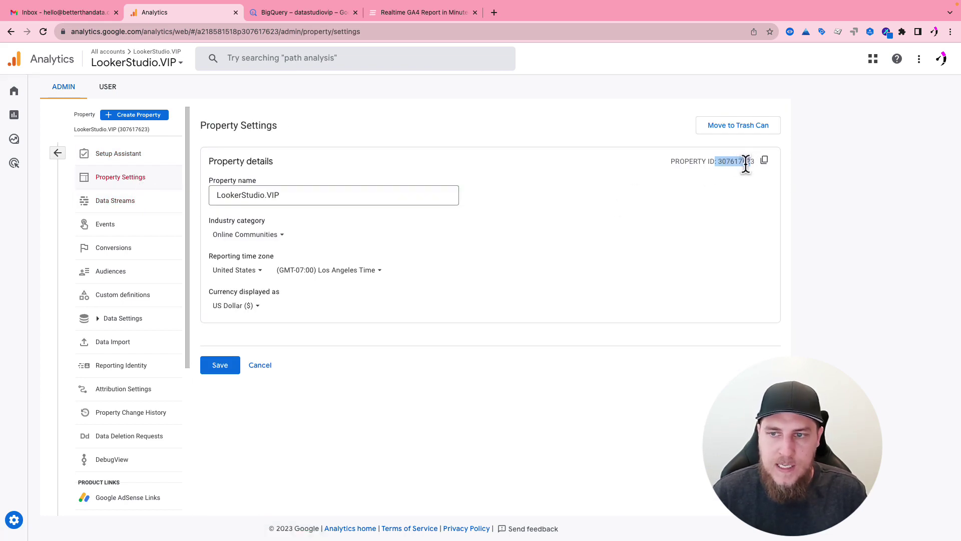
left_click(728, 168)
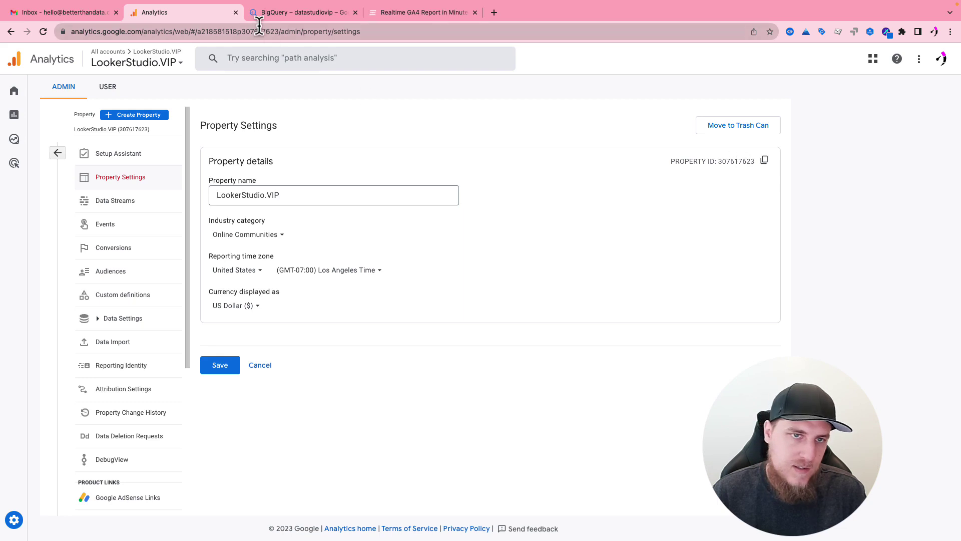
left_click(274, 19)
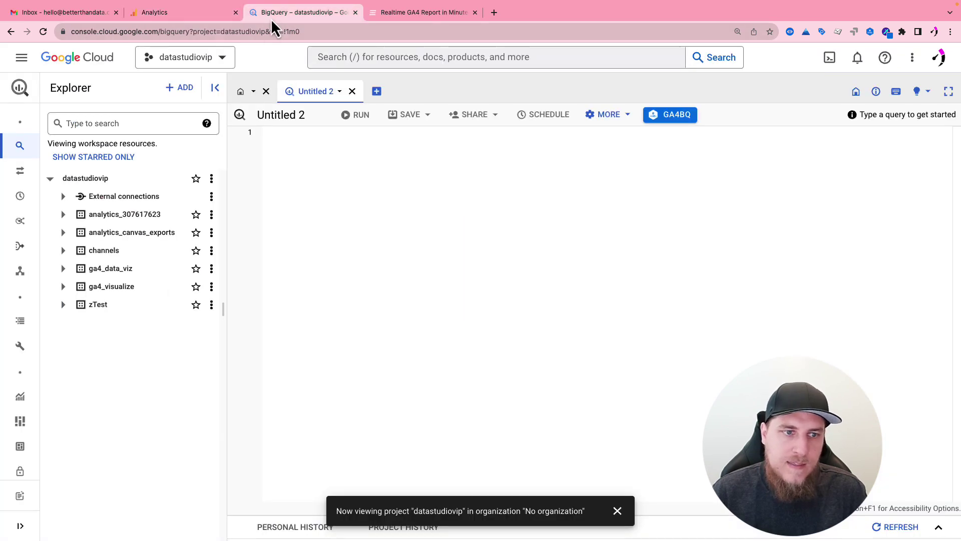
- Expand the analytics_307617623 dataset to show its events tables and copy its full dataset ID
left_click(111, 221)
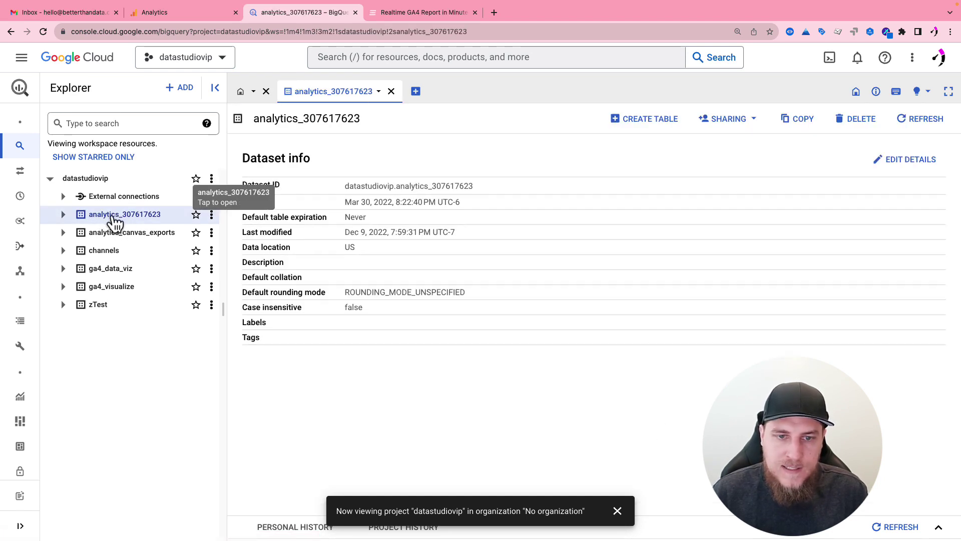
left_click(63, 215)
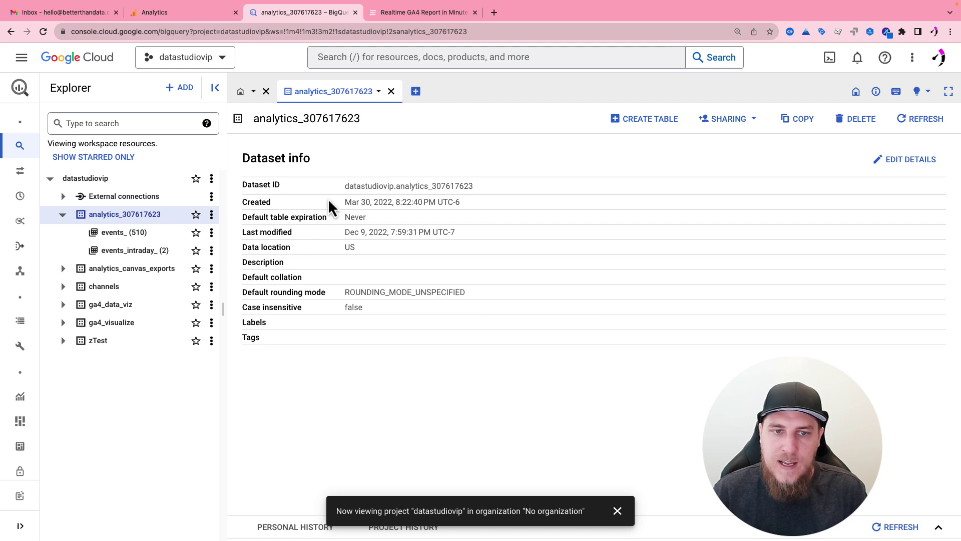
left_click_drag(340, 192, 472, 187)
left_click(475, 187)
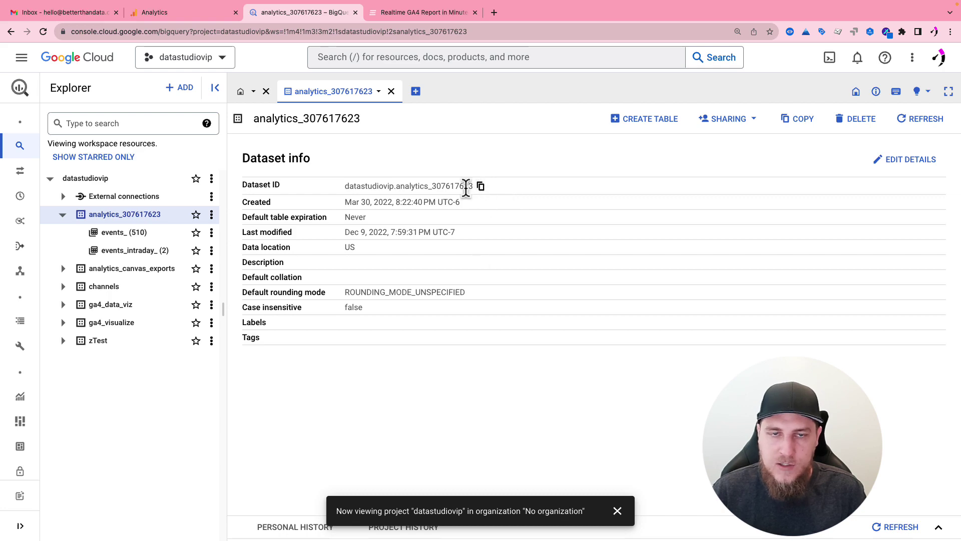
- Fill in the sign-up form with dataset datastudiovip.analytics_307617623, tick Acknowledge, and submit
left_click(418, 17)
scroll(475, 201, "down", 1)
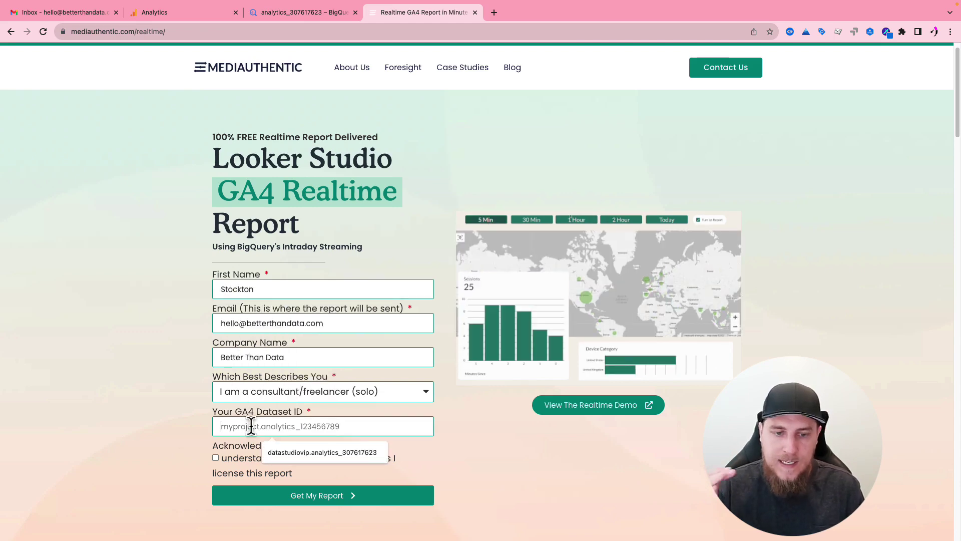
key("Down")
key("Return")
scroll(195, 430, "down", 1)
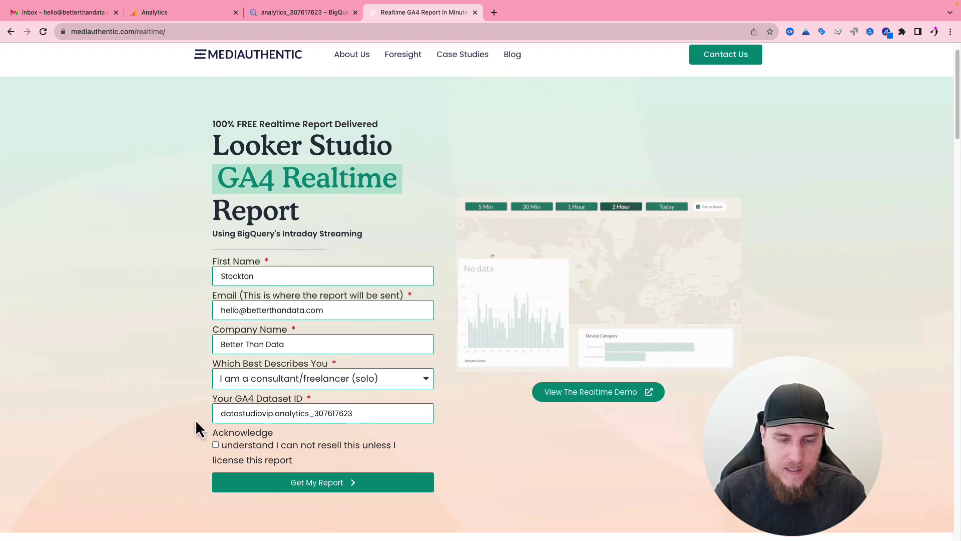
left_click(215, 445)
scroll(365, 461, "down", 1)
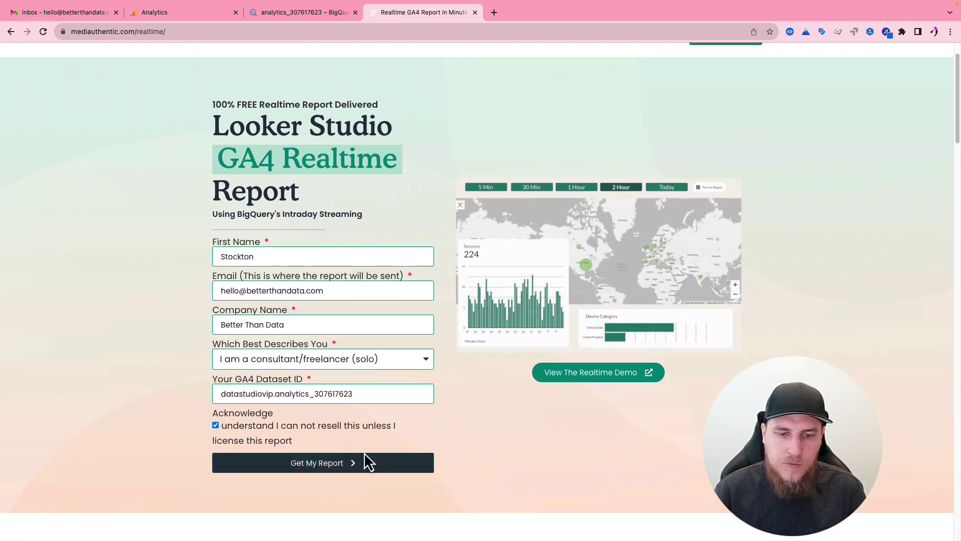
left_click(305, 453)
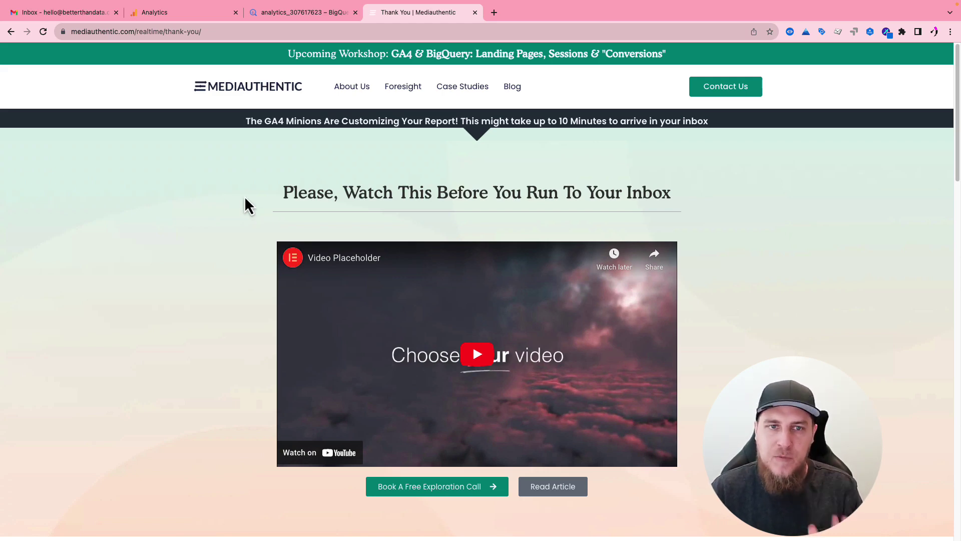
- Open the 'Realtime Dashboard Inside' email and launch the report via 'Get My Report Now'
left_click(68, 19)
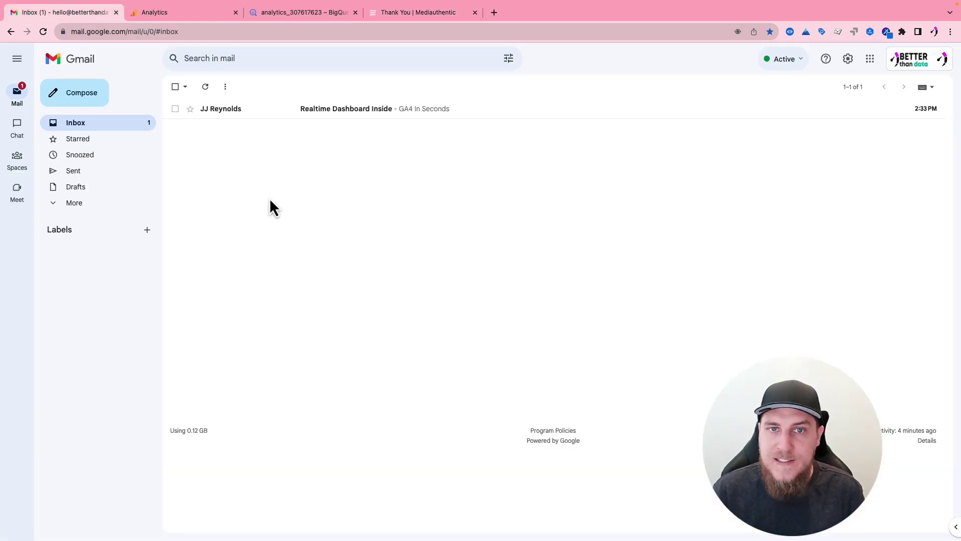
left_click(318, 111)
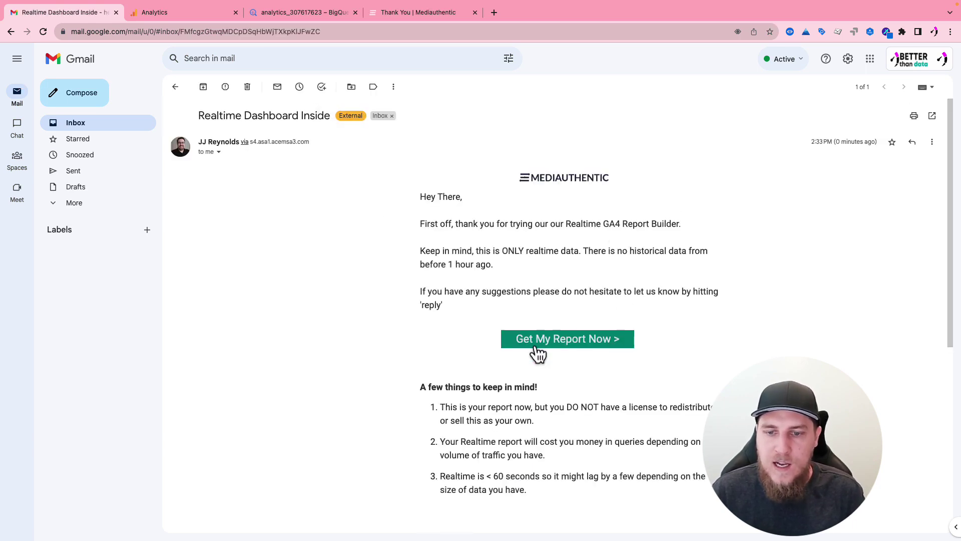
left_click(586, 345)
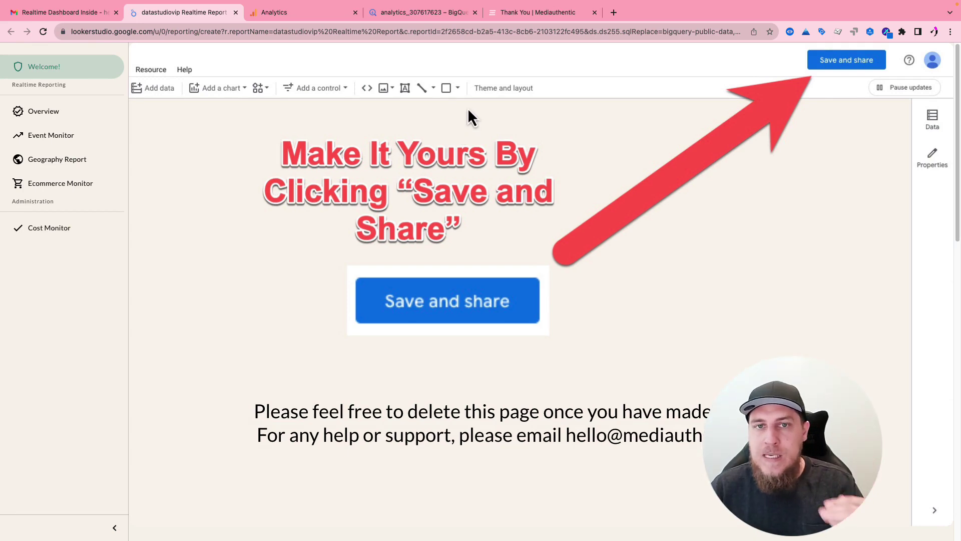
- Compare the Realtime Report against the analytics_307617623 dataset details in BigQuery
left_click(428, 17)
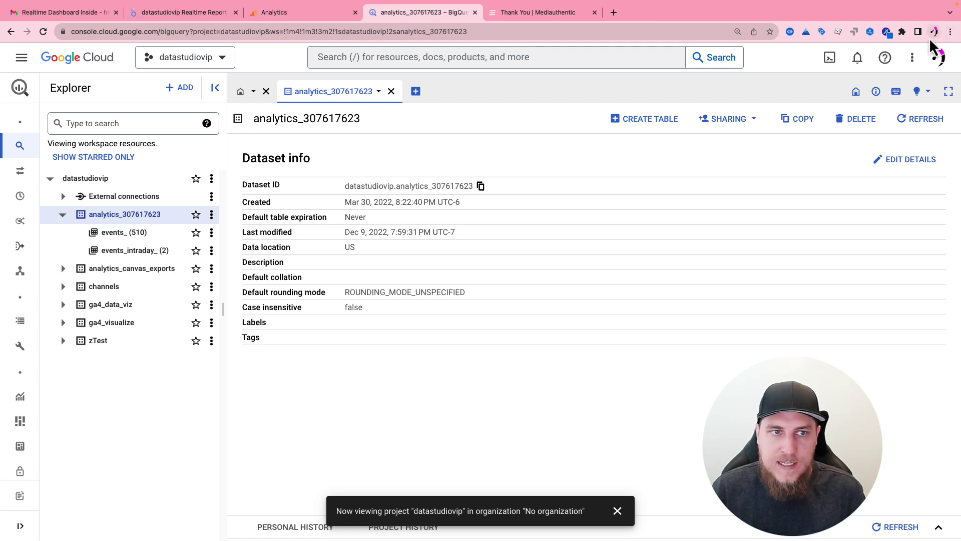
left_click(172, 14)
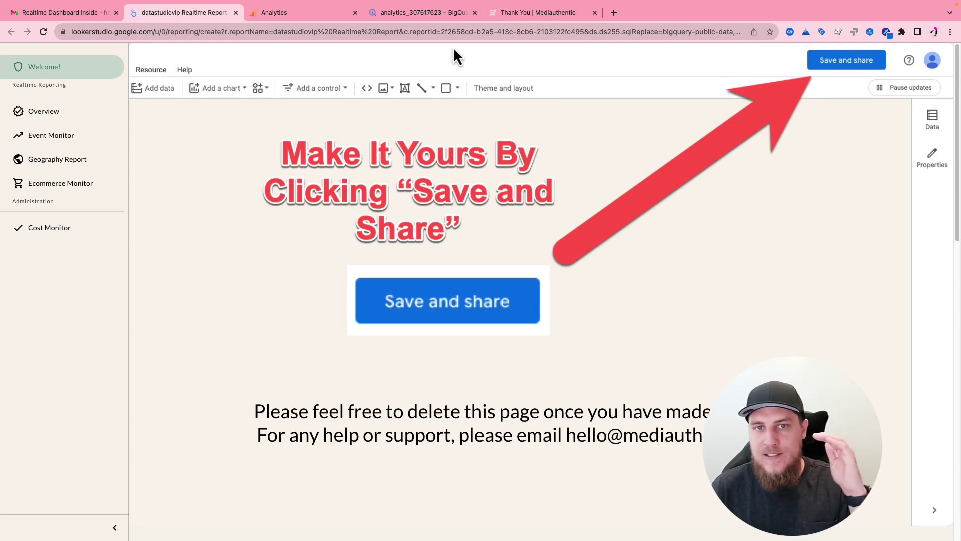
left_click(424, 18)
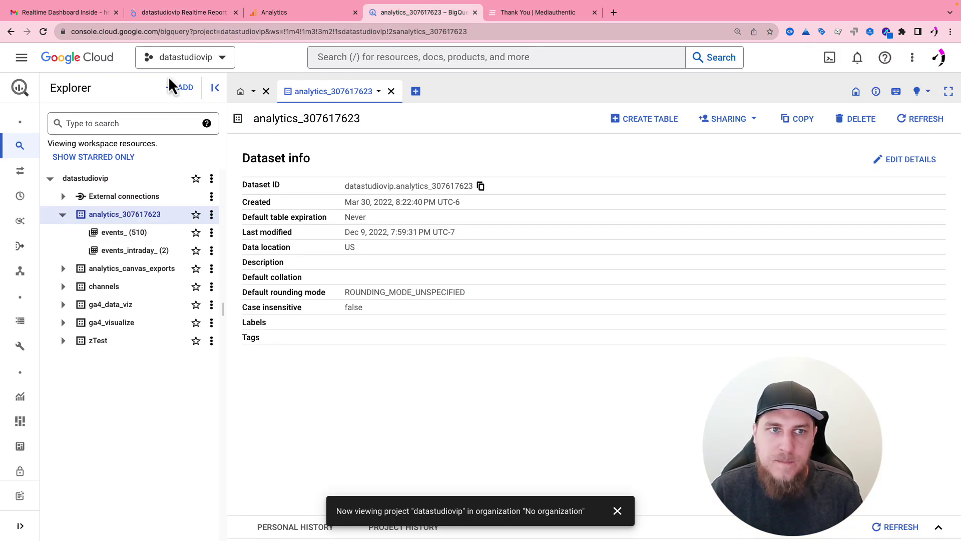
left_click(188, 15)
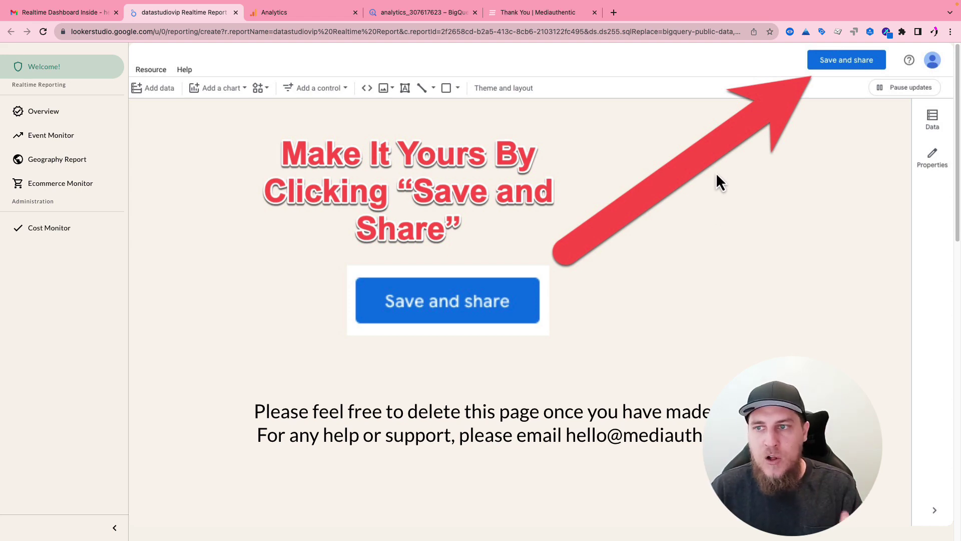
- Toggle the report between Edit and View, leaving it in view mode
left_click(849, 64)
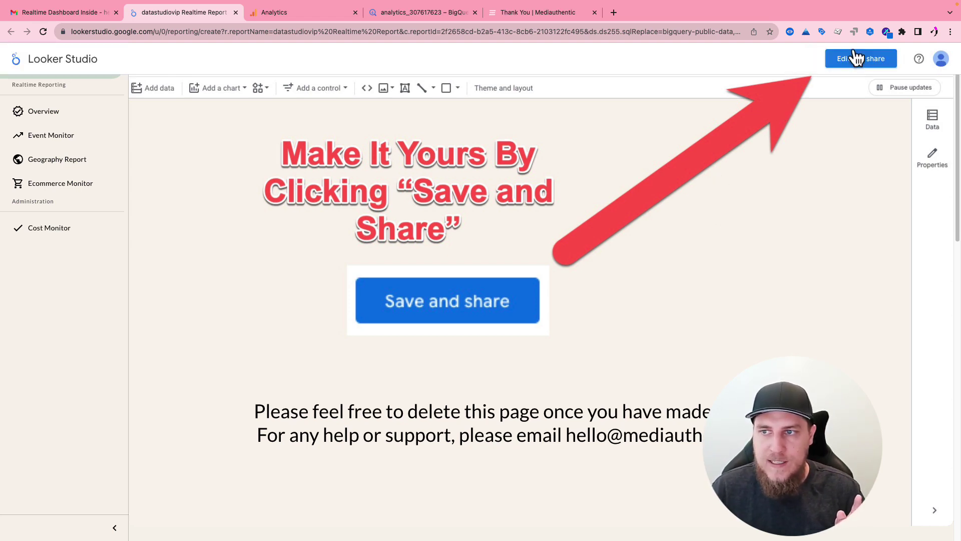
left_click(866, 65)
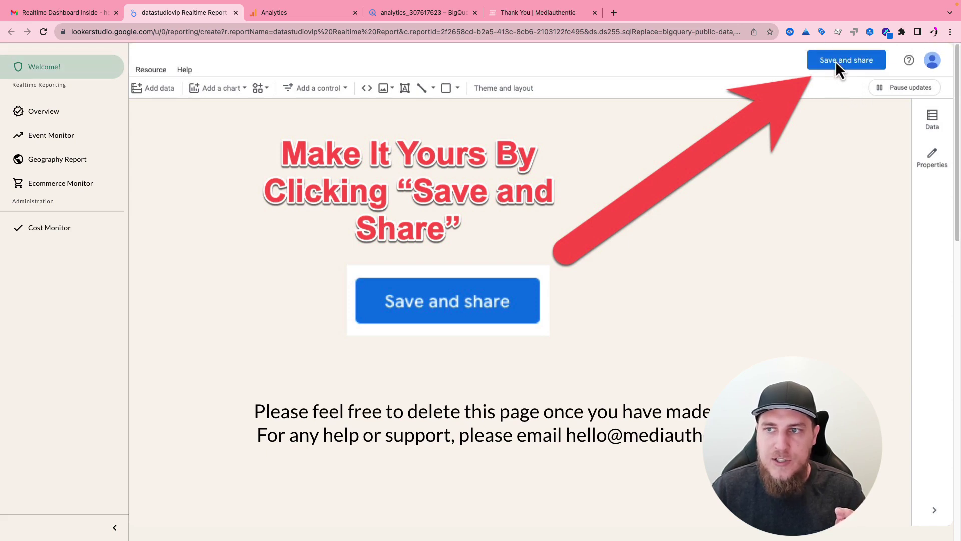
left_click(843, 60)
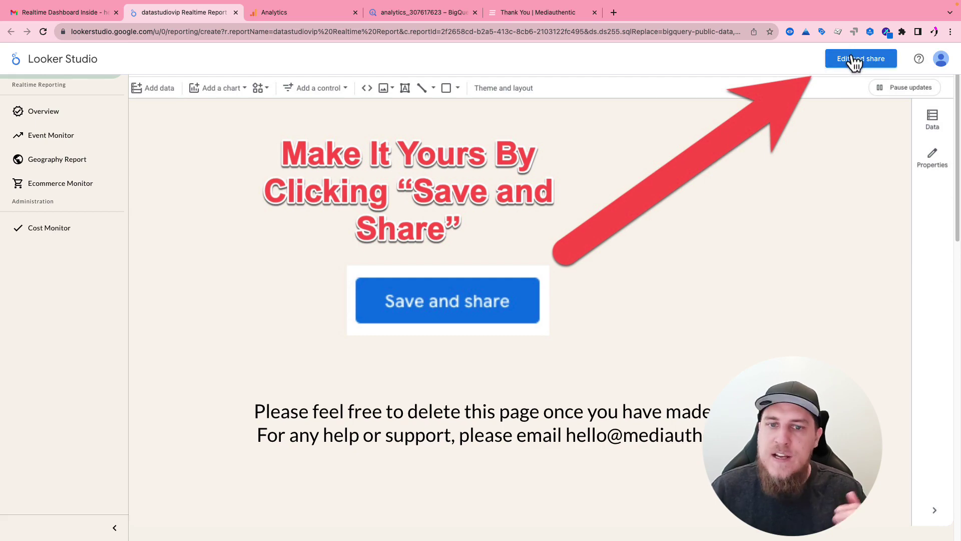
- Start 'Save and share' and scroll through the three custom-query sources in the data-access review
left_click(861, 59)
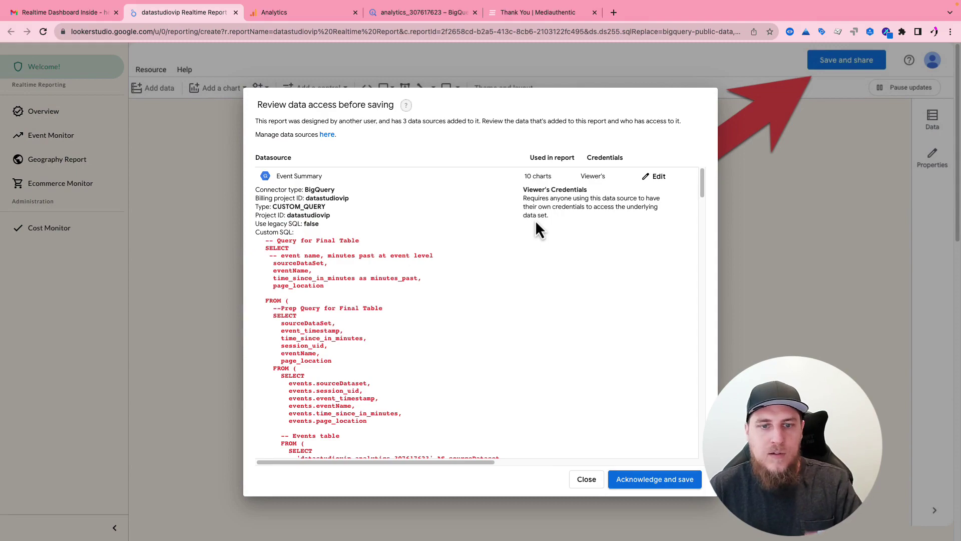
scroll(404, 256, "down", 15)
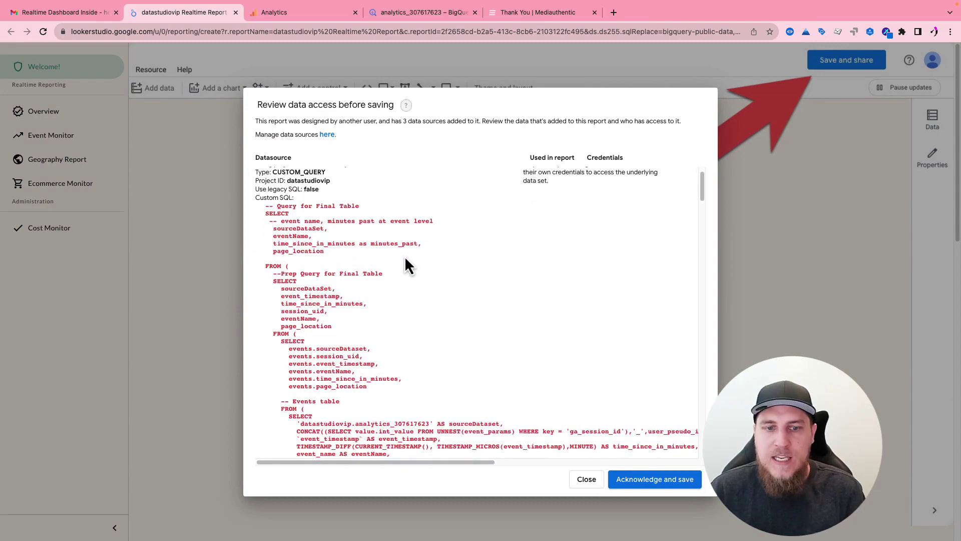
scroll(408, 255, "down", 10)
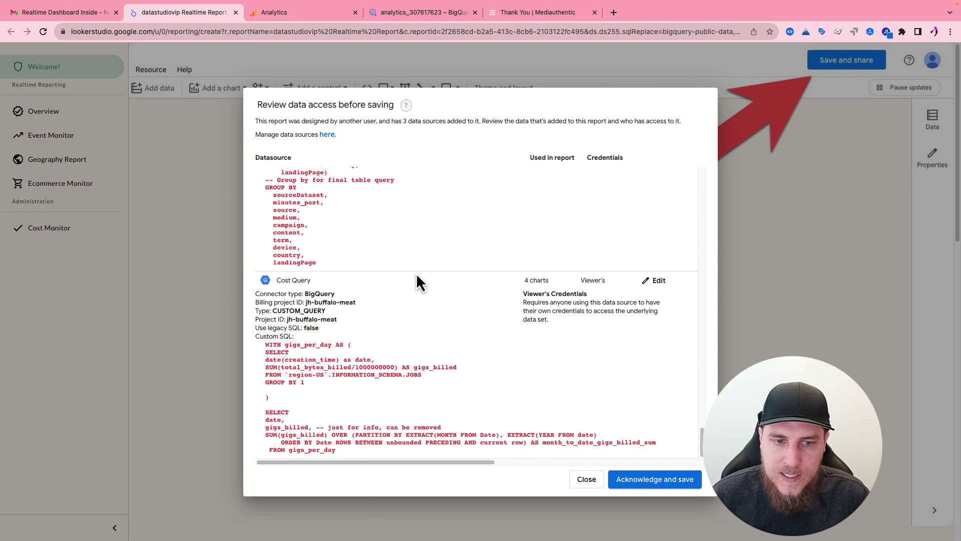
scroll(445, 275, "down", 10)
scroll(455, 266, "up", 20)
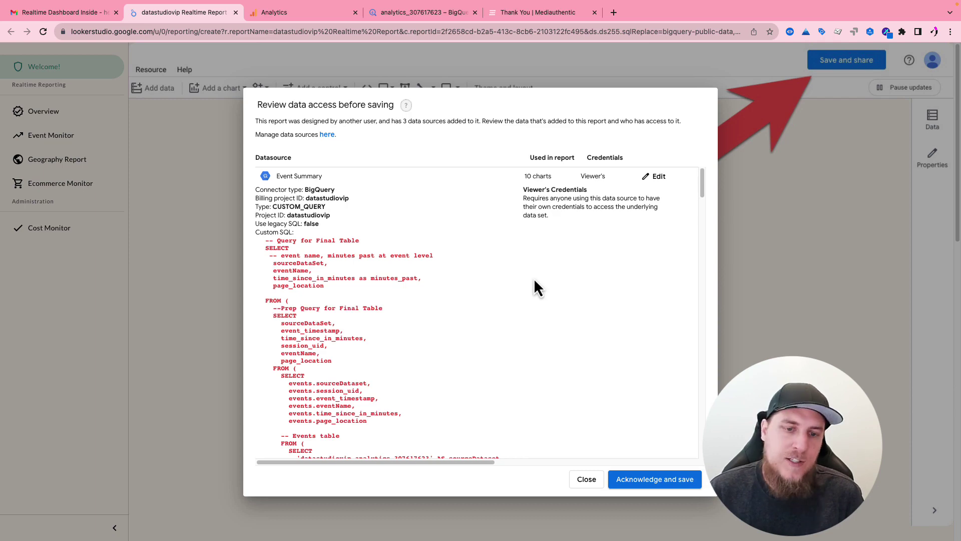
- Acknowledge and save the copy, then show the Report Pages list of six pages
left_click(647, 473)
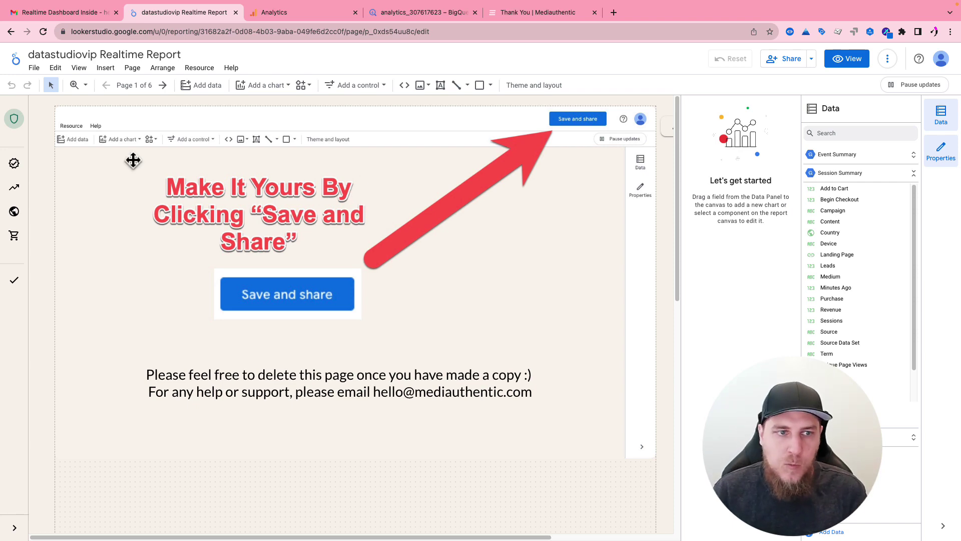
left_click(145, 88)
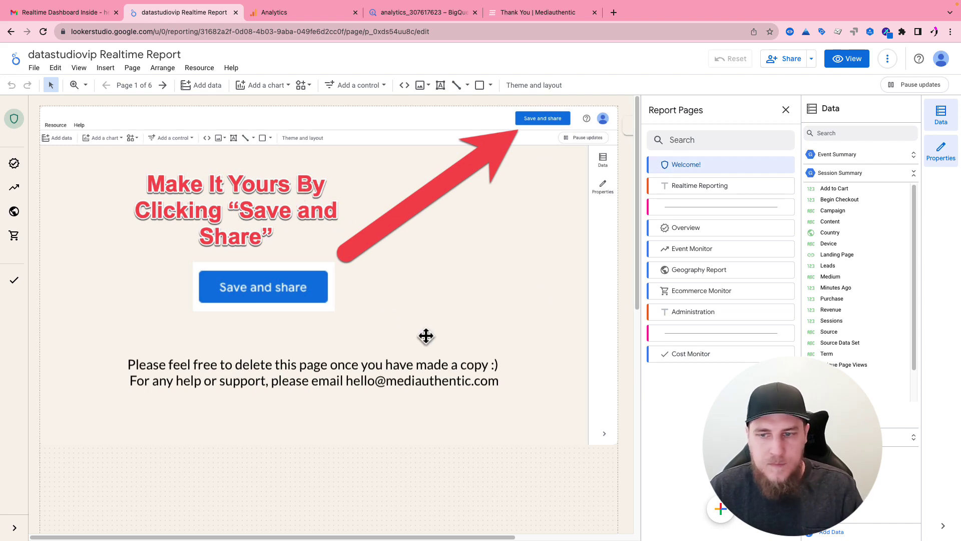
- Delete the Welcome! page from Report Pages and switch to the Overview page
left_click(784, 166)
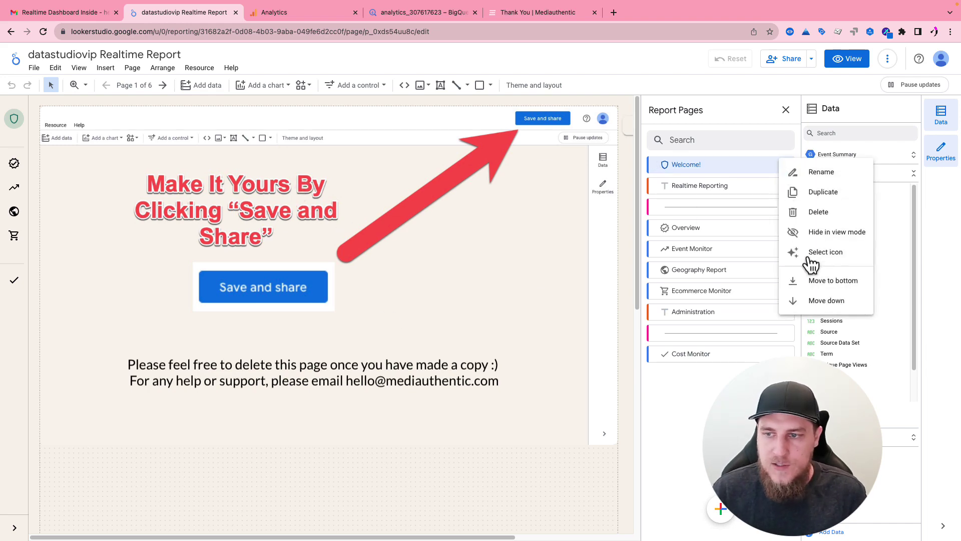
left_click(821, 213)
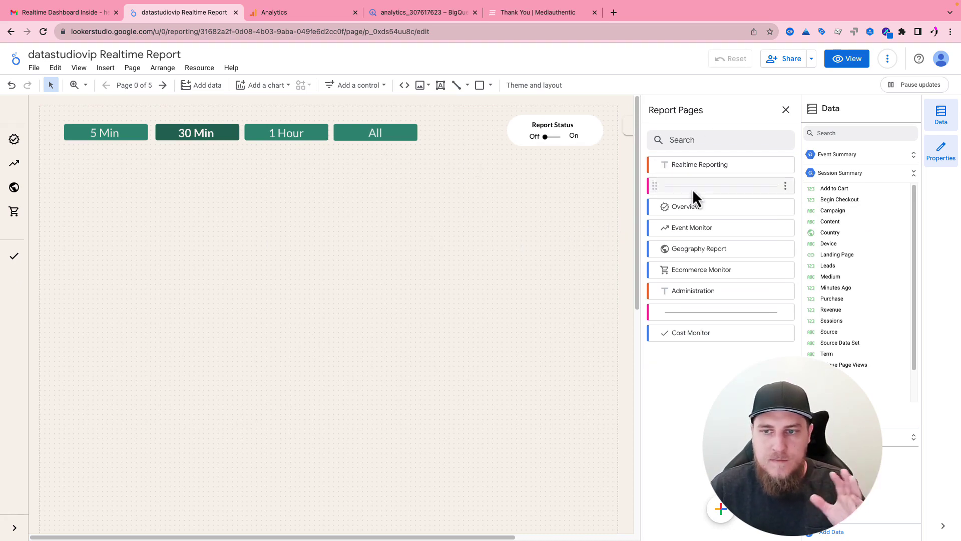
left_click(717, 213)
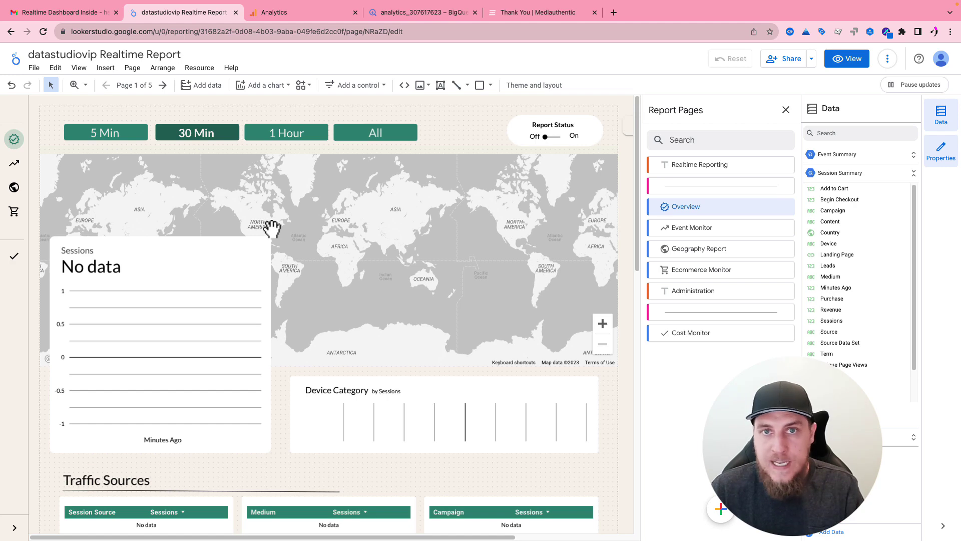
left_click(447, 141)
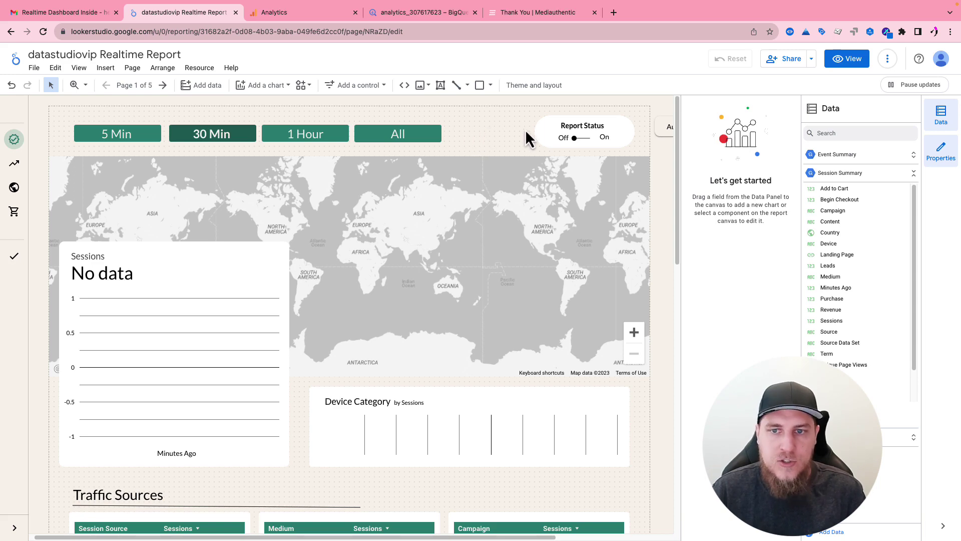
- Turn the Report Status toggle On and switch the report to view mode
left_click(590, 141)
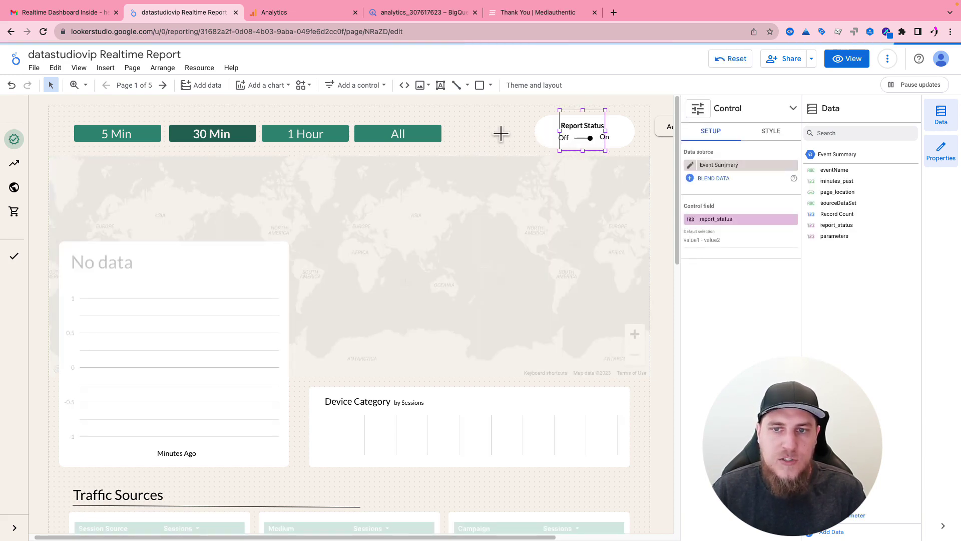
left_click(500, 134)
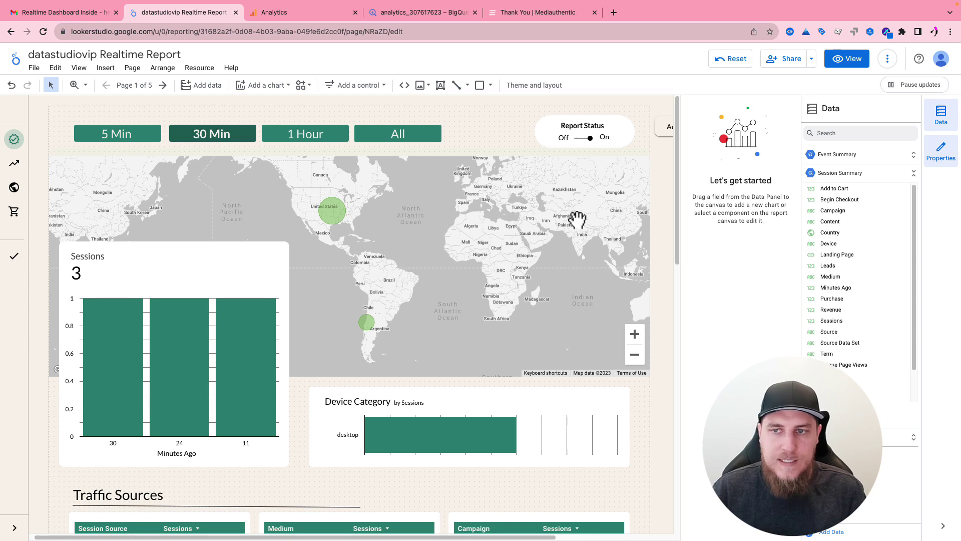
left_click(846, 59)
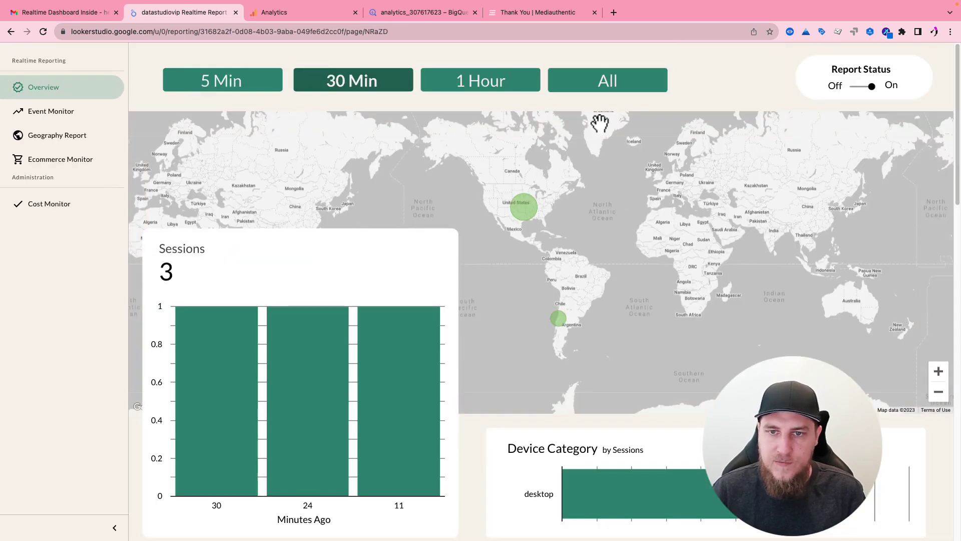
- Limit the Overview data to the last 5 Min and look over the charts
left_click(244, 83)
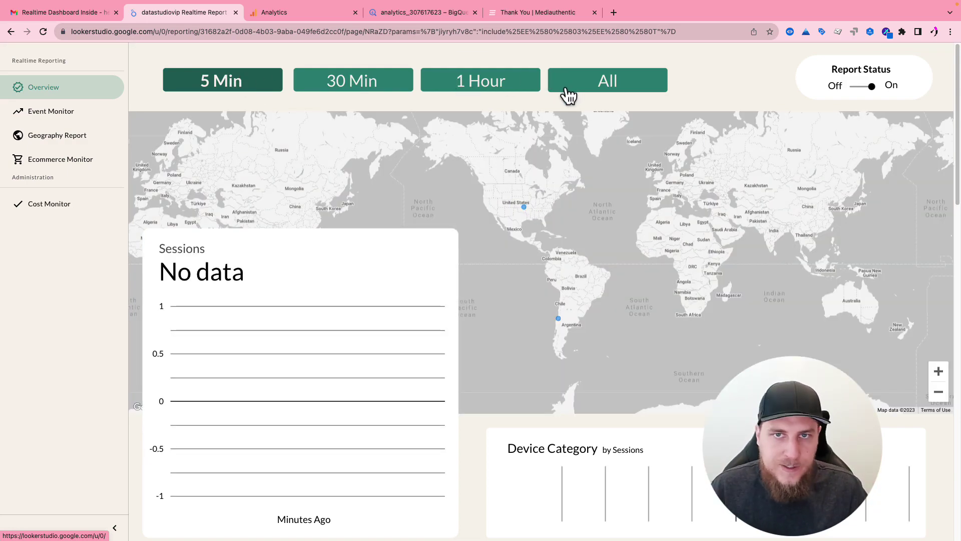
scroll(136, 353, "down", 1)
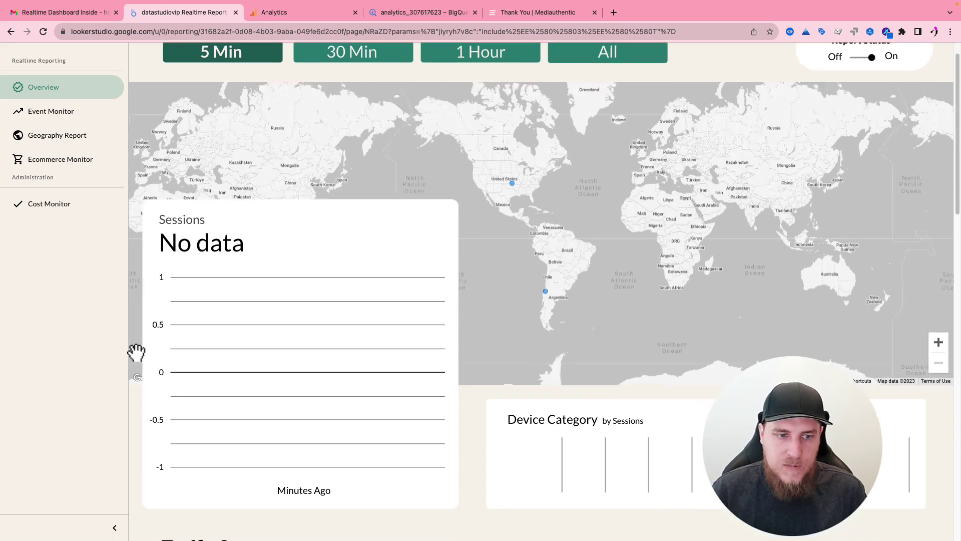
scroll(142, 435, "down", 8)
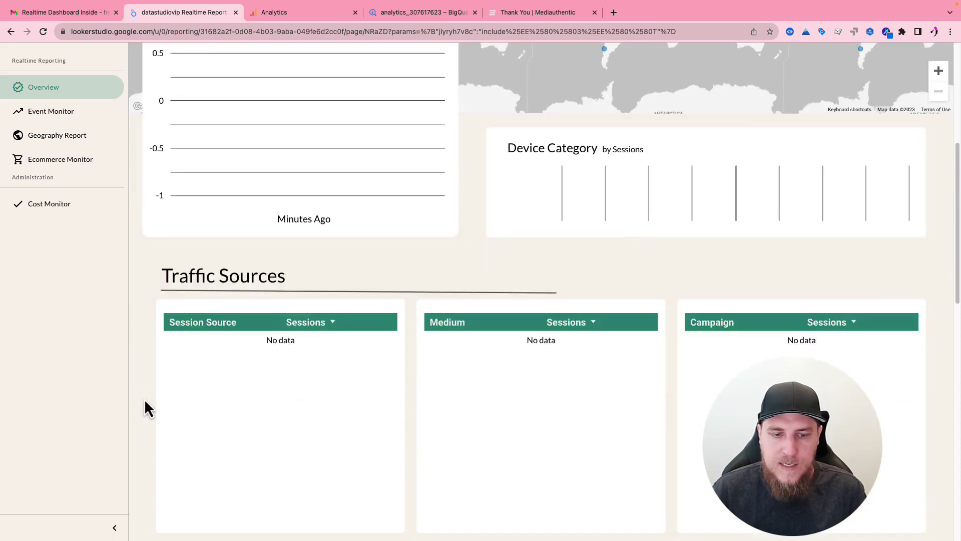
scroll(140, 378, "down", 8)
scroll(139, 378, "up", 9)
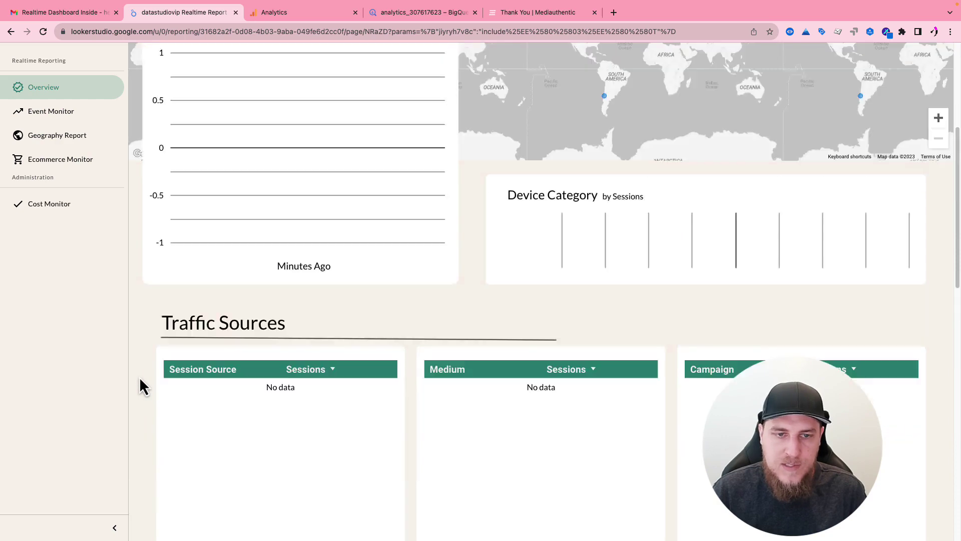
scroll(216, 330, "up", 6)
- Widen the Overview's time range to All and scroll down to the Landing Page table
left_click(588, 88)
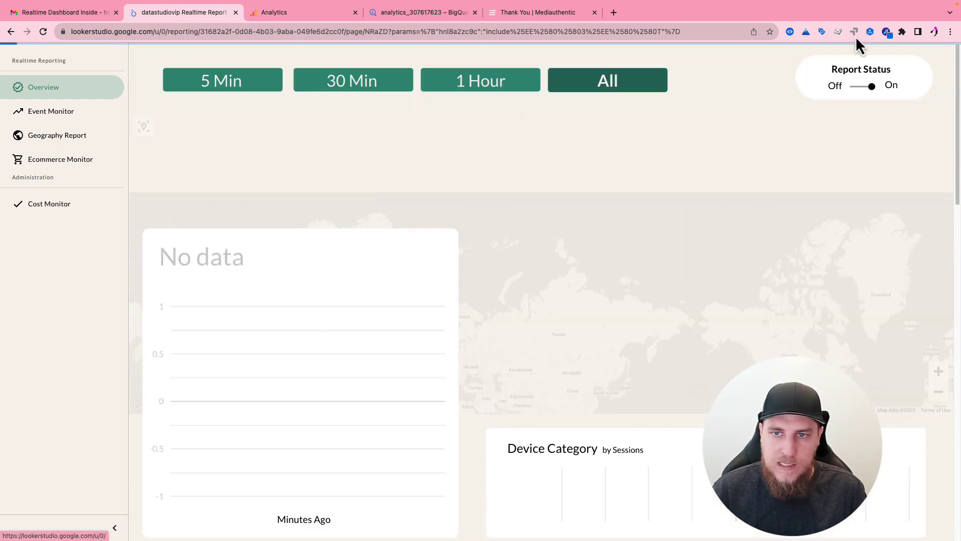
scroll(296, 379, "down", 2)
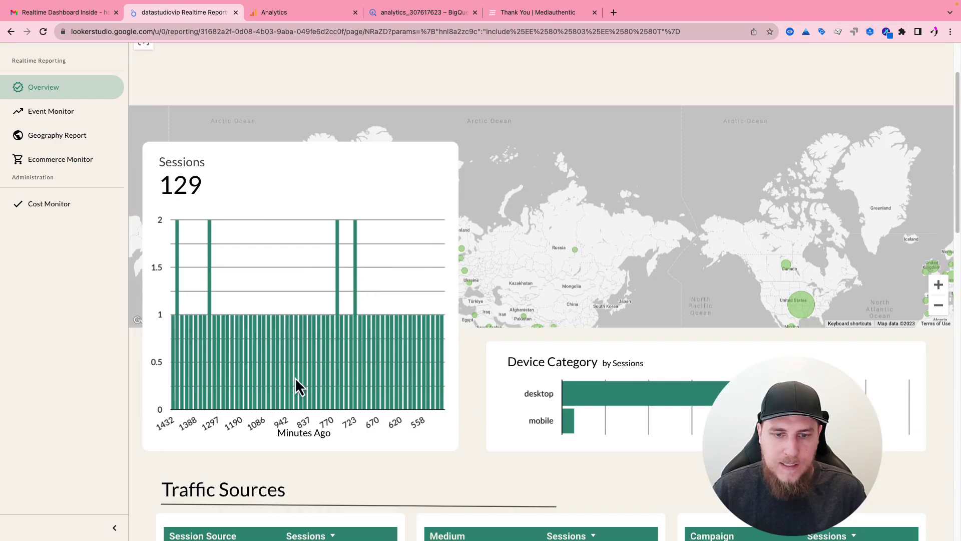
scroll(410, 422, "down", 1)
scroll(479, 402, "down", 1)
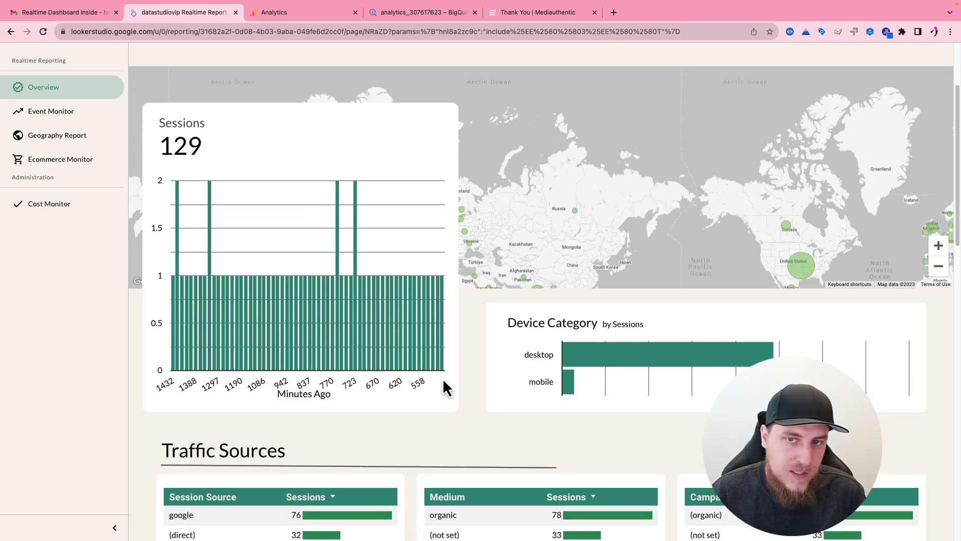
scroll(501, 381, "down", 1)
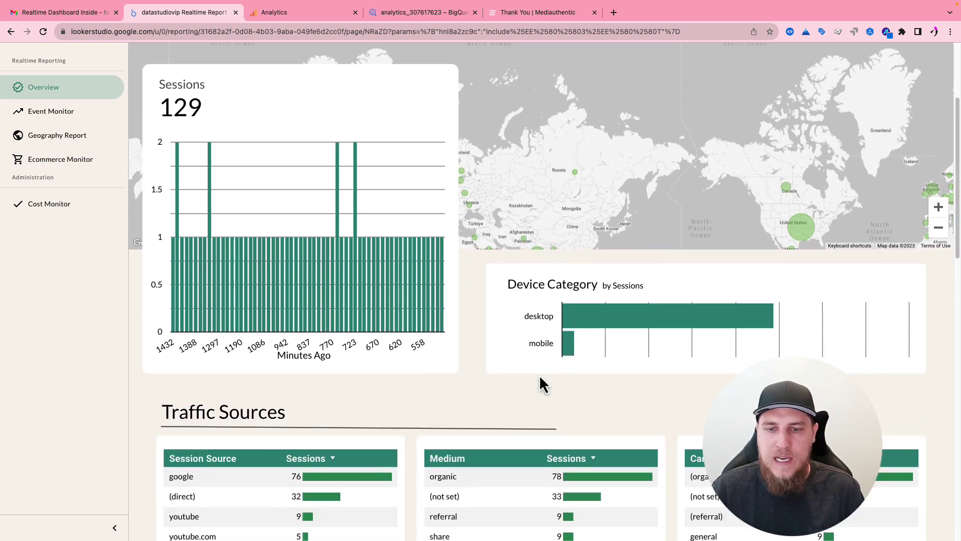
scroll(500, 370, "down", 4)
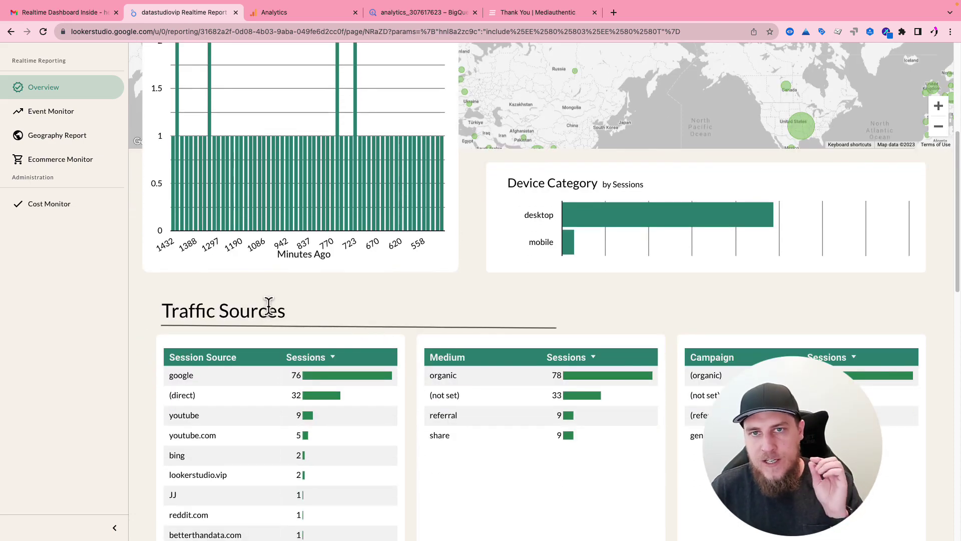
scroll(235, 280, "down", 10)
scroll(253, 268, "up", 1)
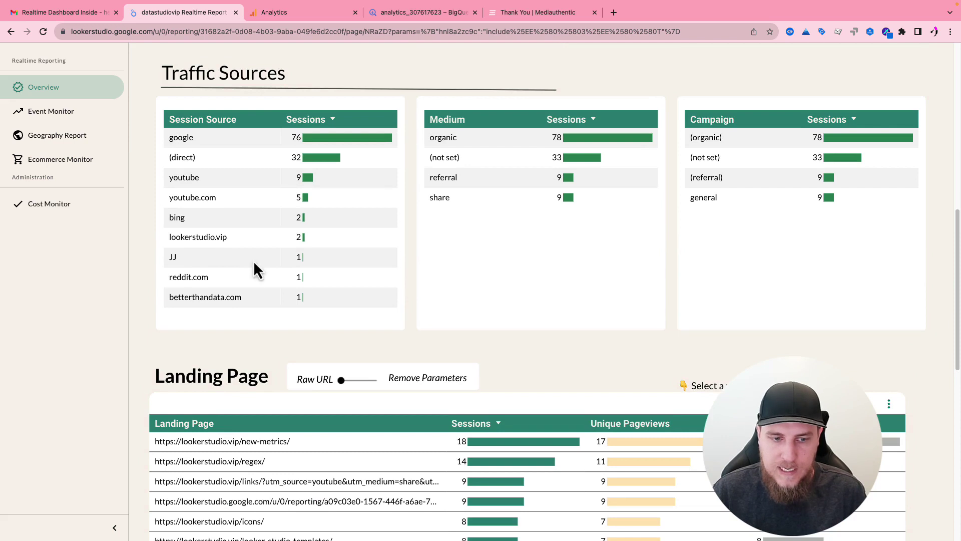
scroll(200, 284, "down", 4)
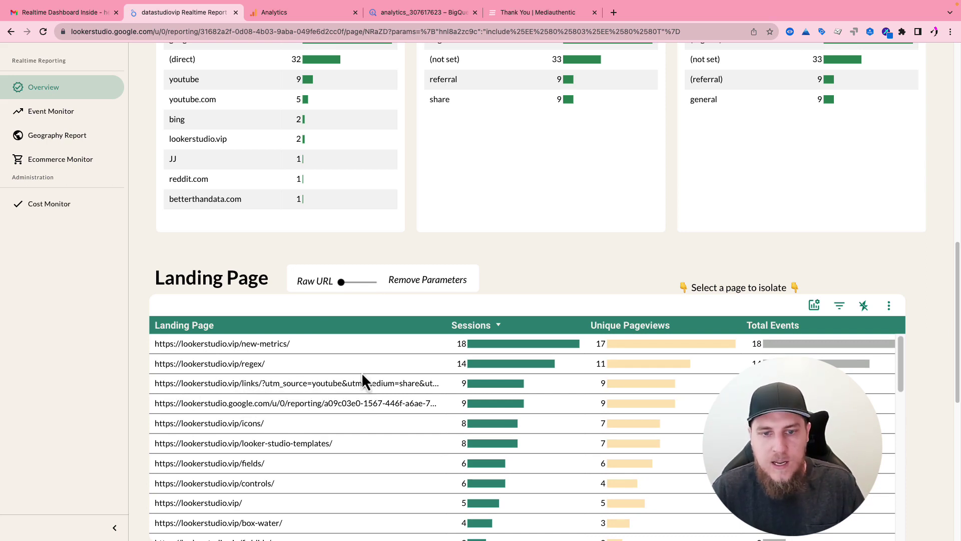
- Switch the Landing Page table from Raw URL to Remove Parameters
left_click(380, 283)
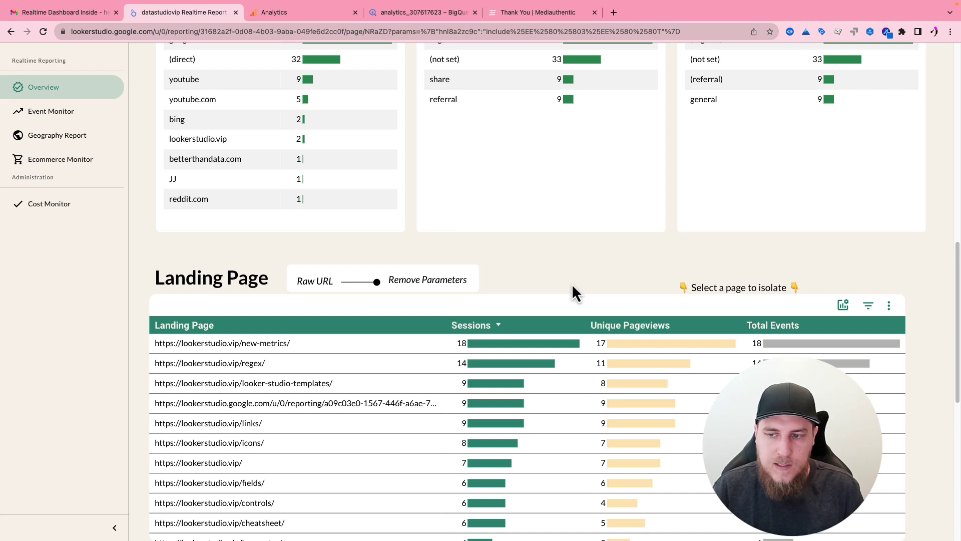
scroll(550, 295, "down", 1)
scroll(300, 411, "down", 1)
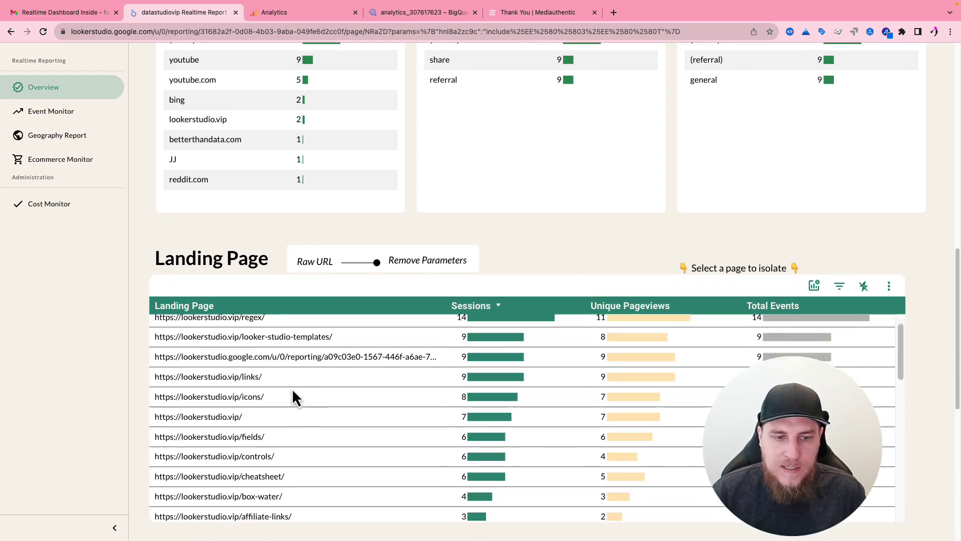
- Cross-filter the traffic tables to the google source, leaving organic medium (76)
scroll(293, 388, "up", 1)
scroll(235, 378, "up", 1)
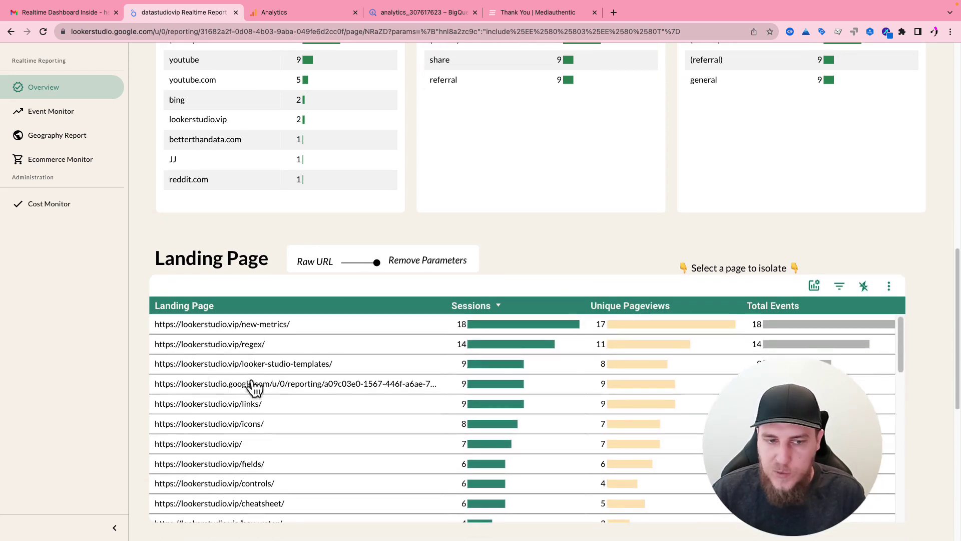
scroll(157, 260, "up", 3)
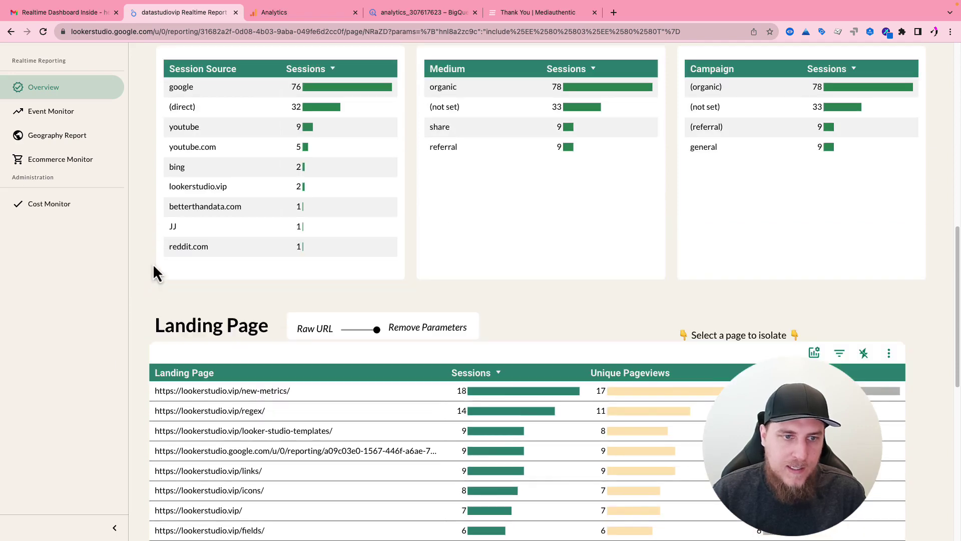
scroll(154, 271, "up", 2)
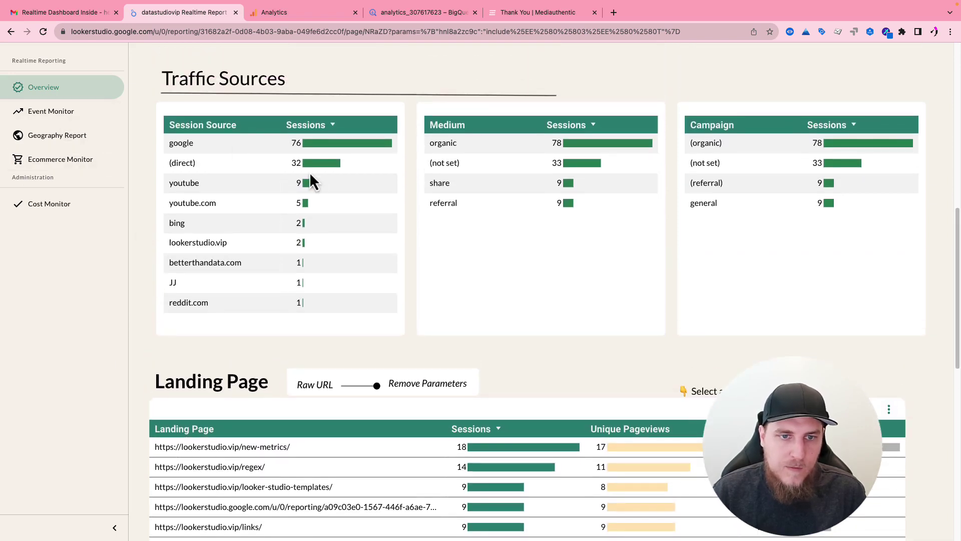
left_click(184, 152)
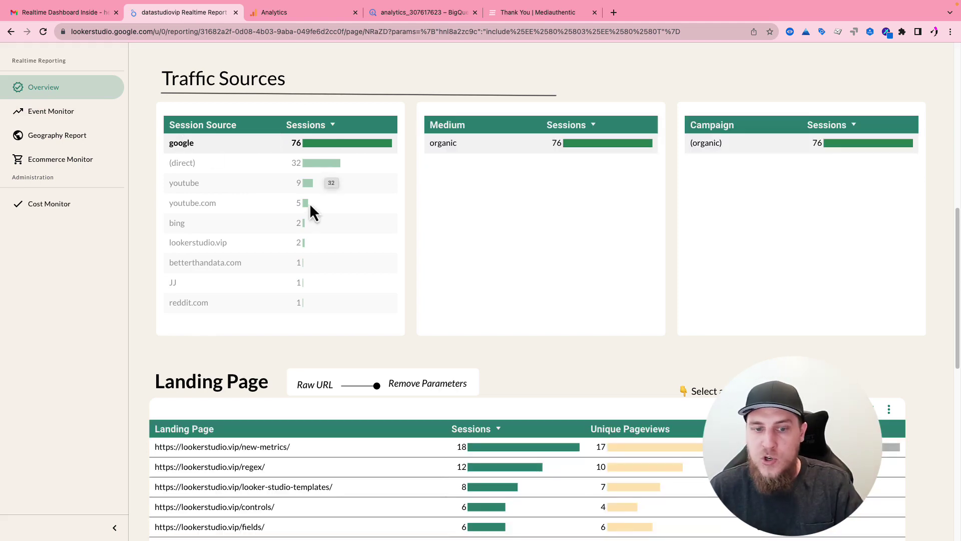
scroll(286, 300, "down", 1)
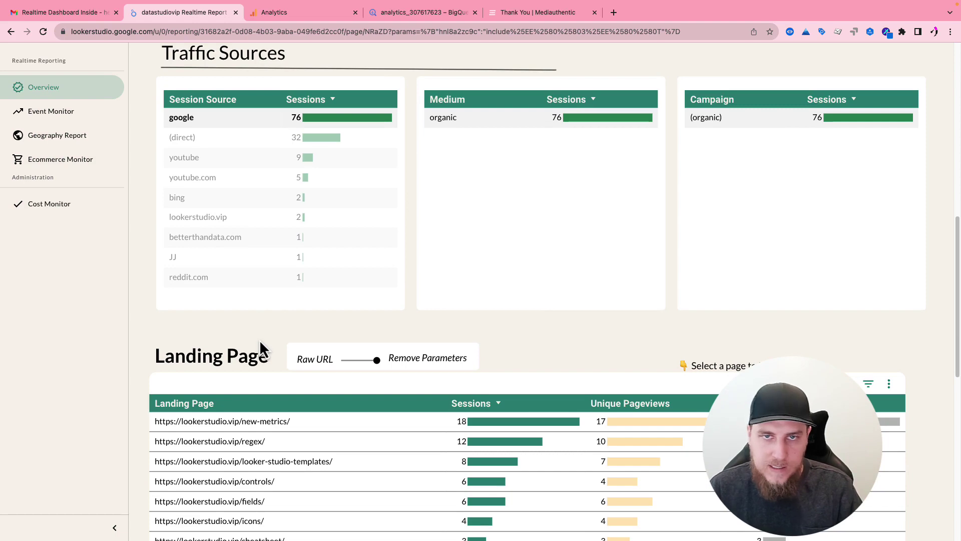
- Open Event Monitor and switch its Page Location table to Remove Parameters
left_click(71, 120)
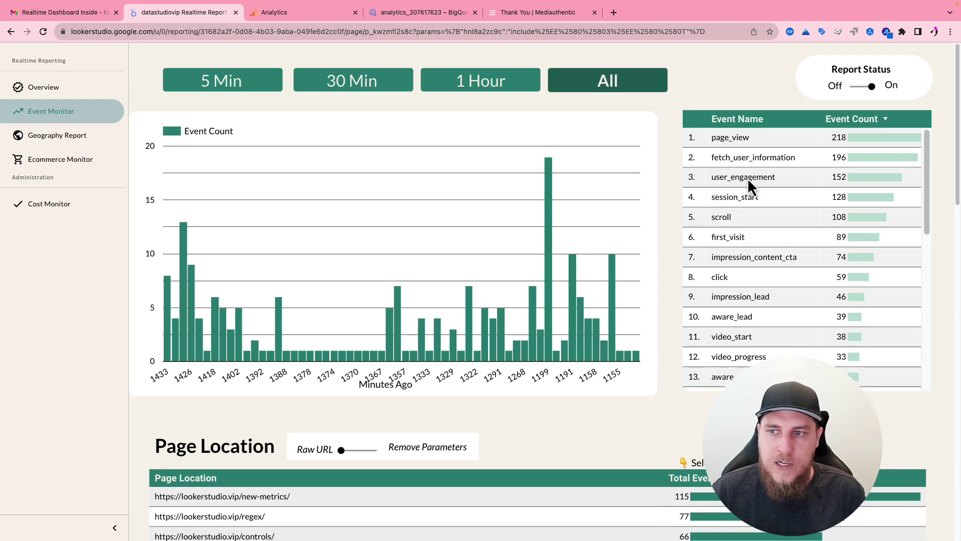
scroll(751, 180, "down", 2)
scroll(745, 184, "down", 3)
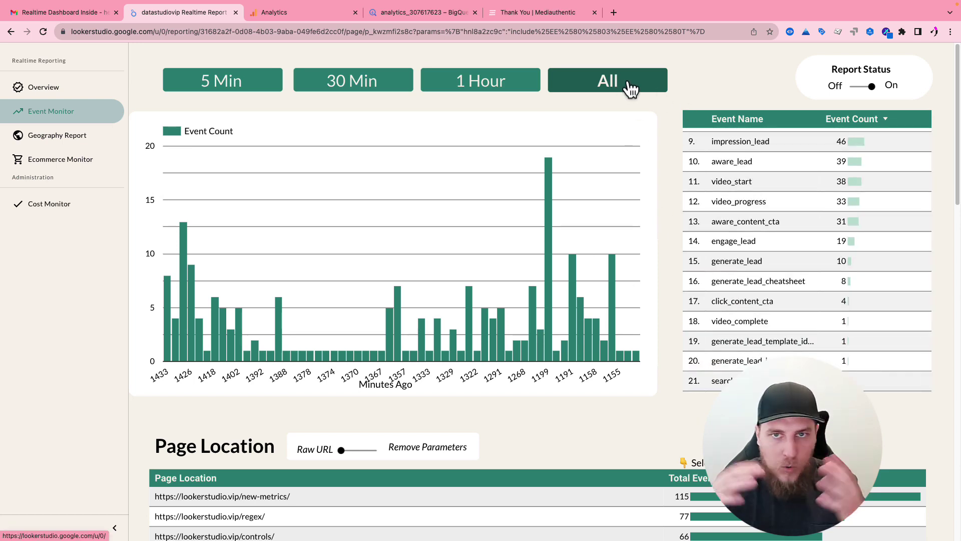
scroll(663, 299, "down", 1)
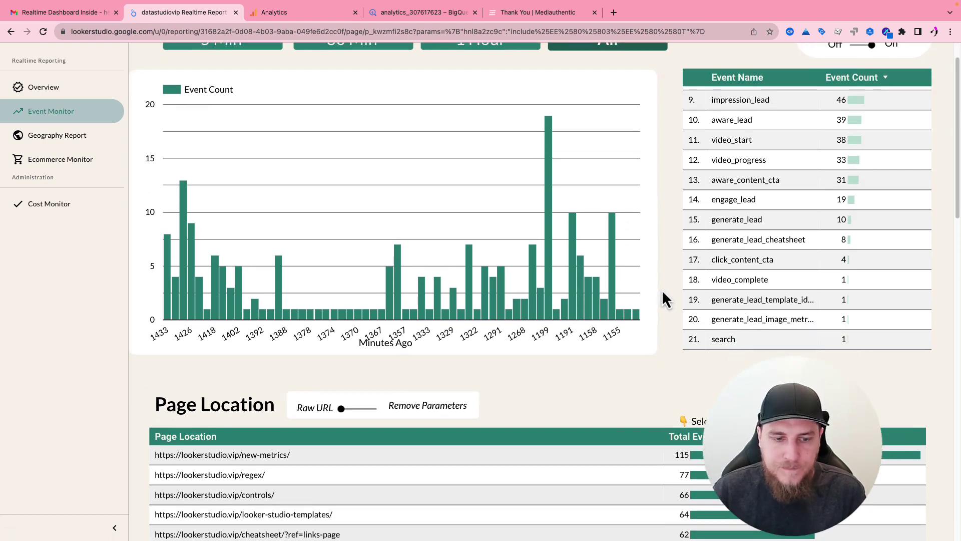
left_click(370, 410)
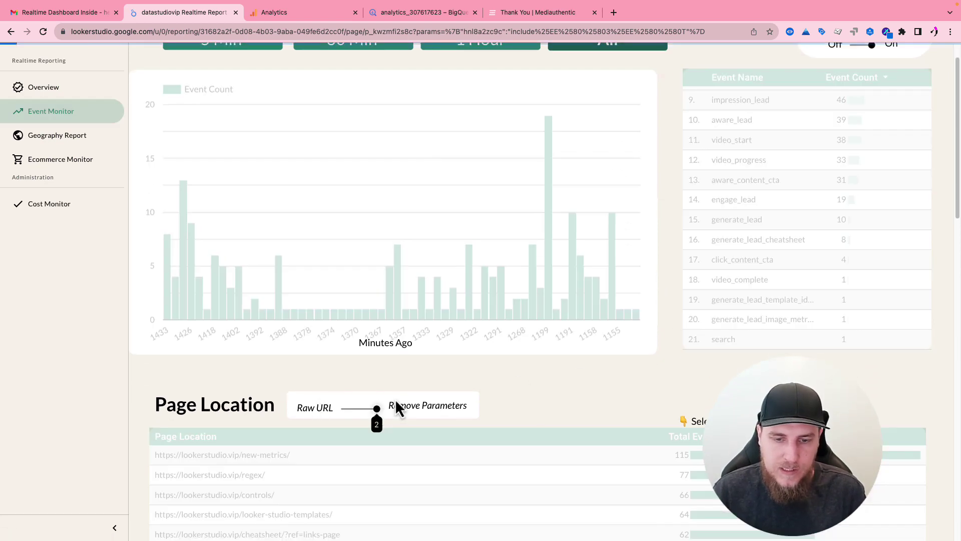
scroll(557, 370, "down", 2)
scroll(210, 371, "down", 9)
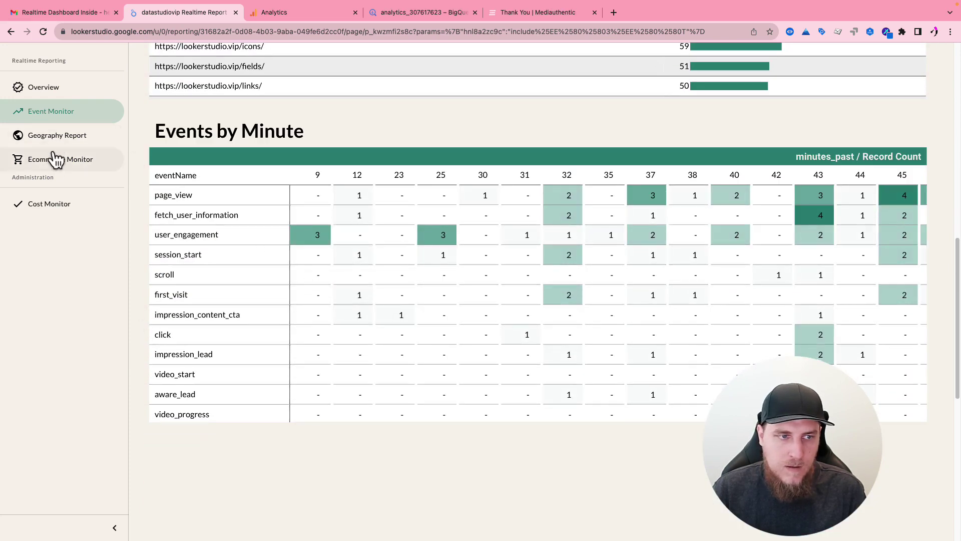
- Review Ecommerce Monitor's Performance by Source, then open the Usage & Report Cost Monitor page
left_click(62, 161)
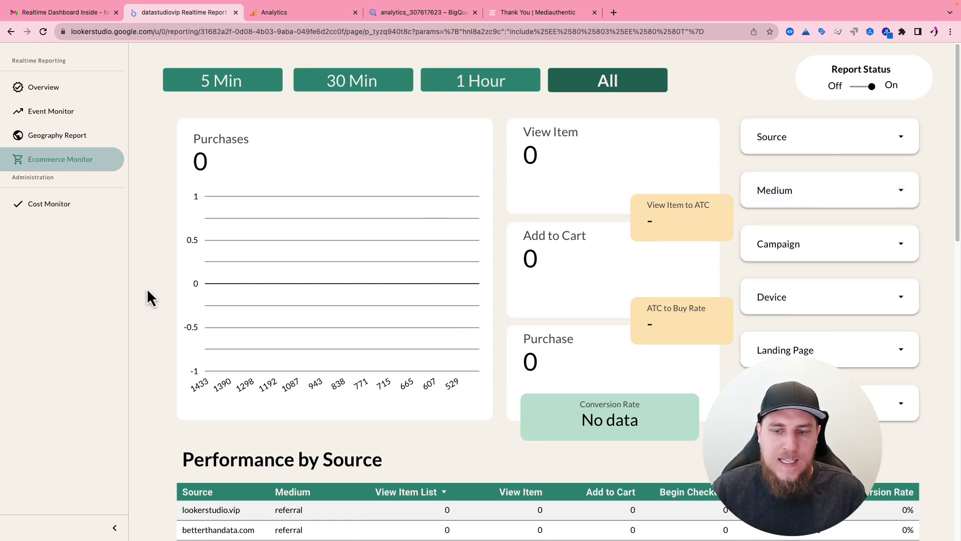
scroll(148, 280, "down", 5)
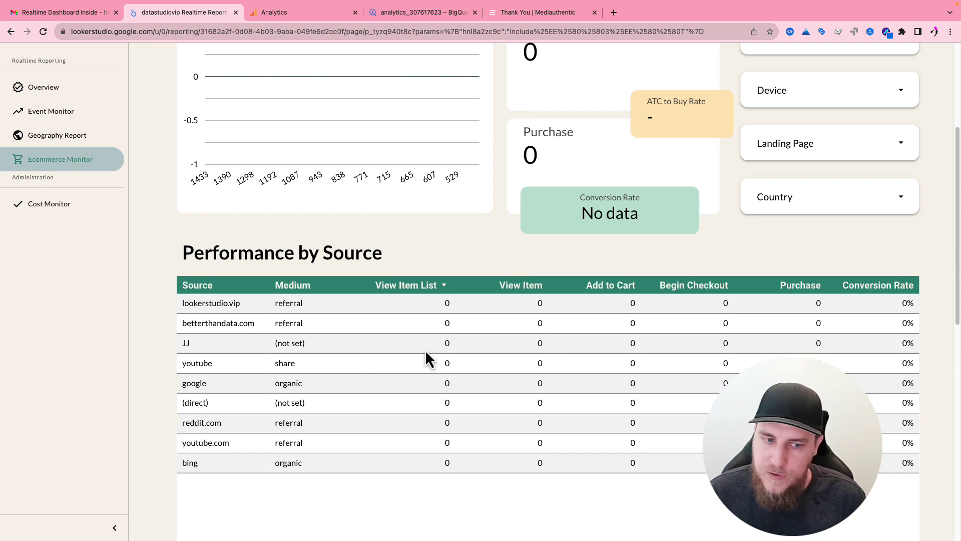
scroll(239, 350, "up", 1)
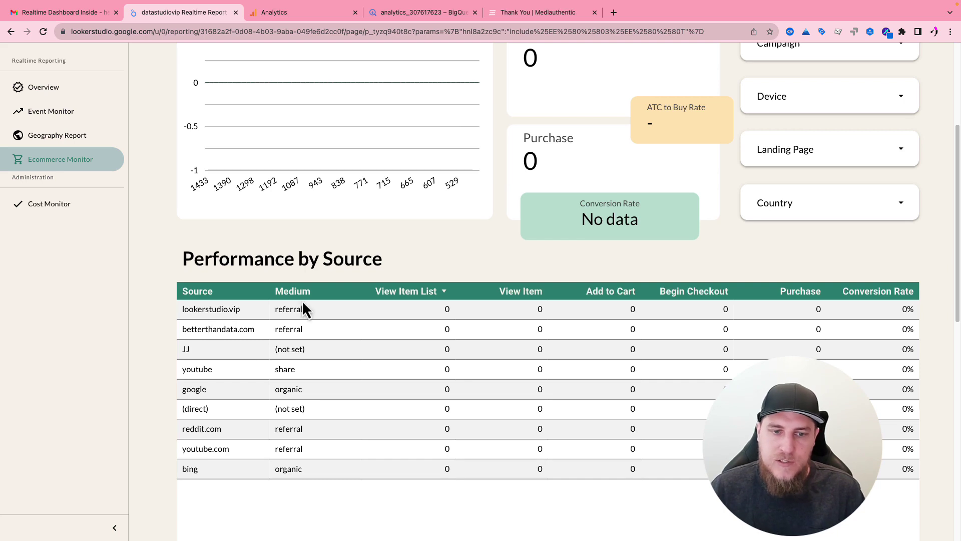
scroll(339, 392, "up", 1)
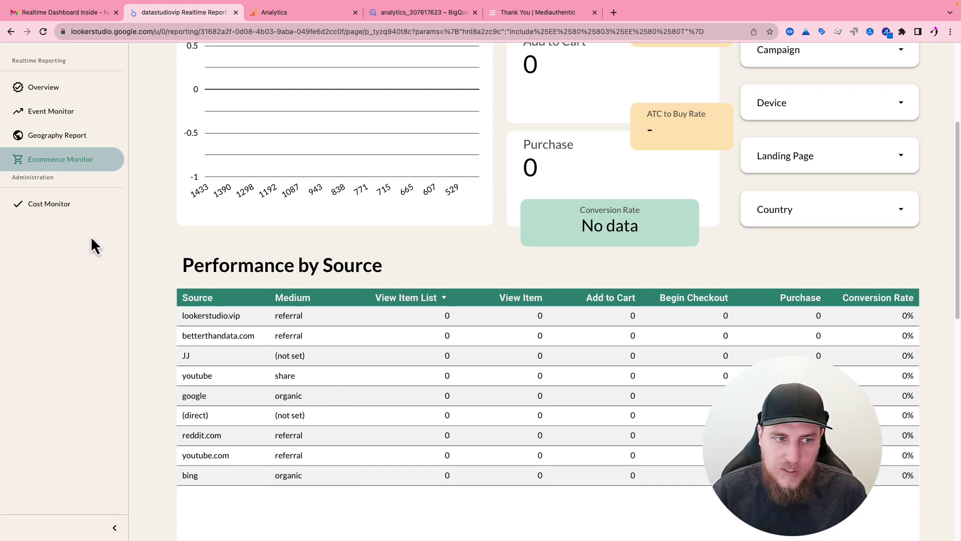
left_click(83, 211)
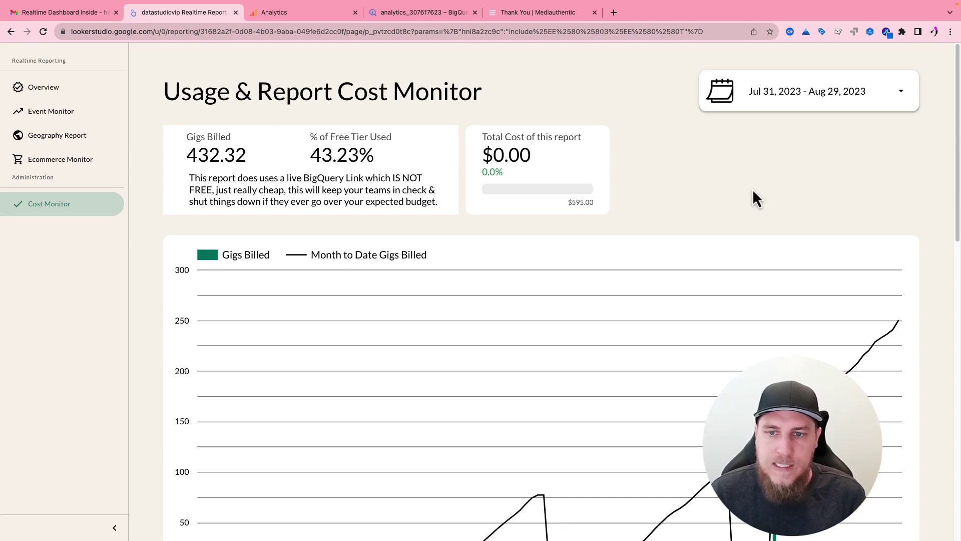
- Scroll through the Month to Date Gigs Billed chart for Jul 31 – Aug 29, 2023
scroll(752, 188, "down", 3)
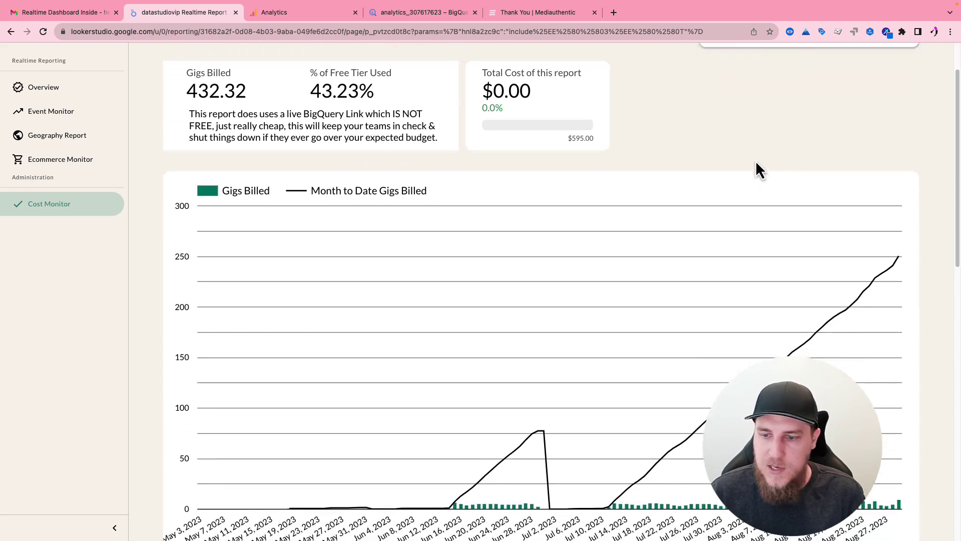
scroll(740, 190, "up", 2)
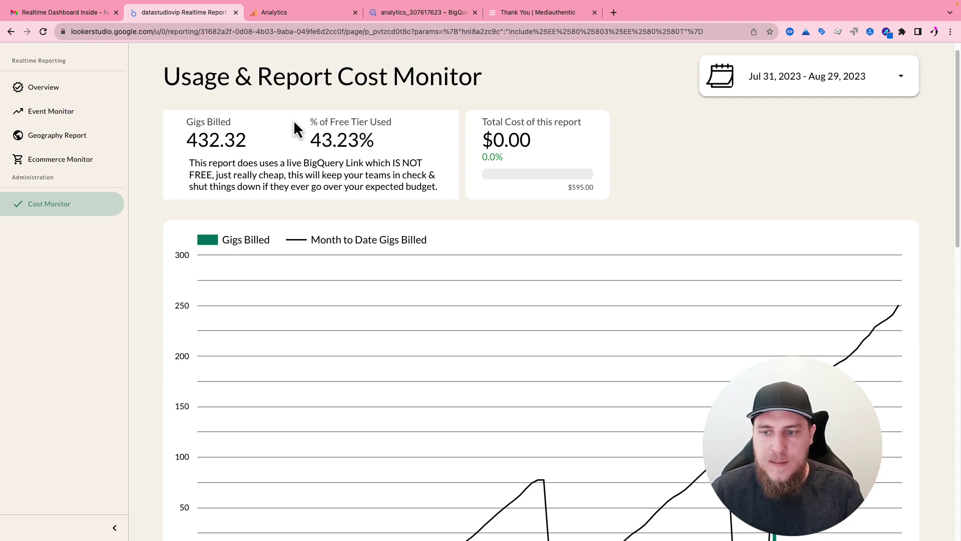
scroll(721, 167, "down", 2)
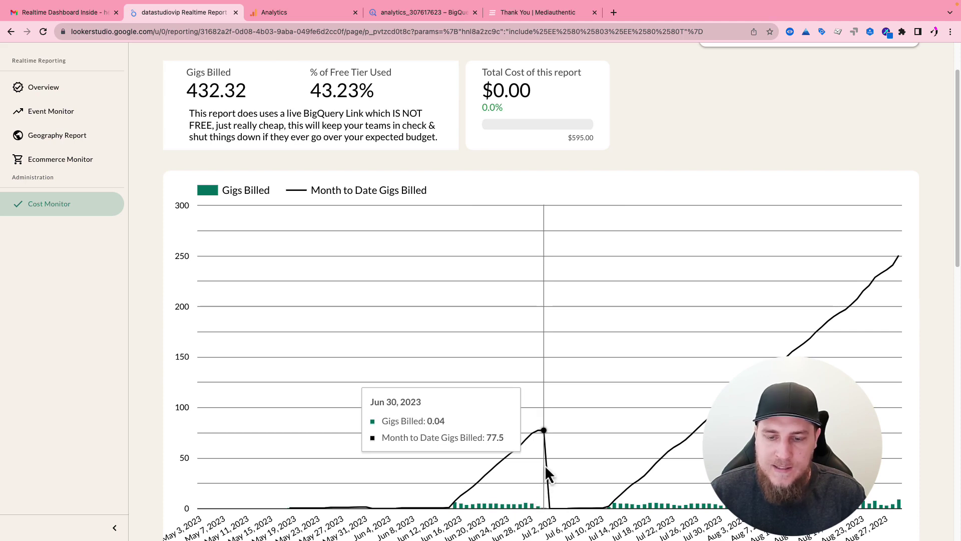
scroll(539, 450, "down", 1)
scroll(541, 371, "down", 1)
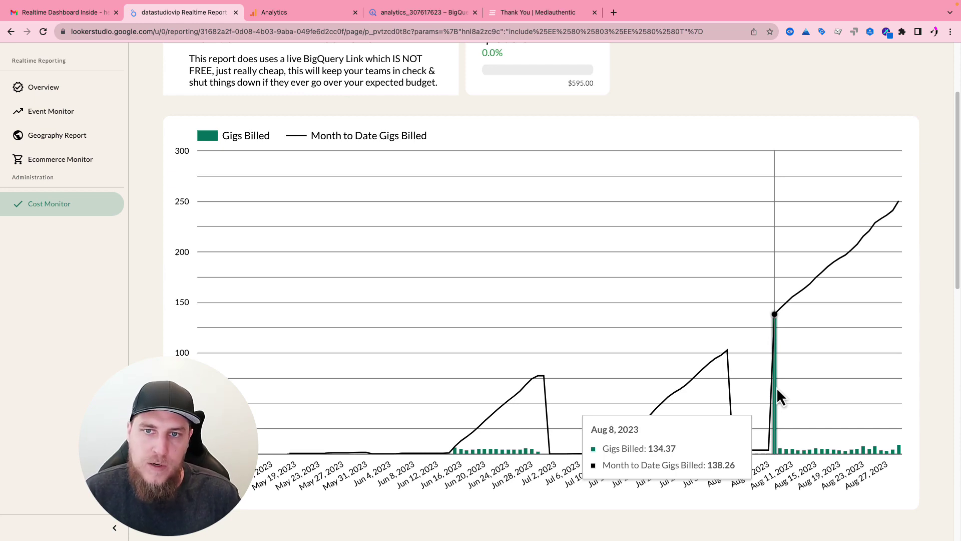
scroll(777, 390, "up", 1)
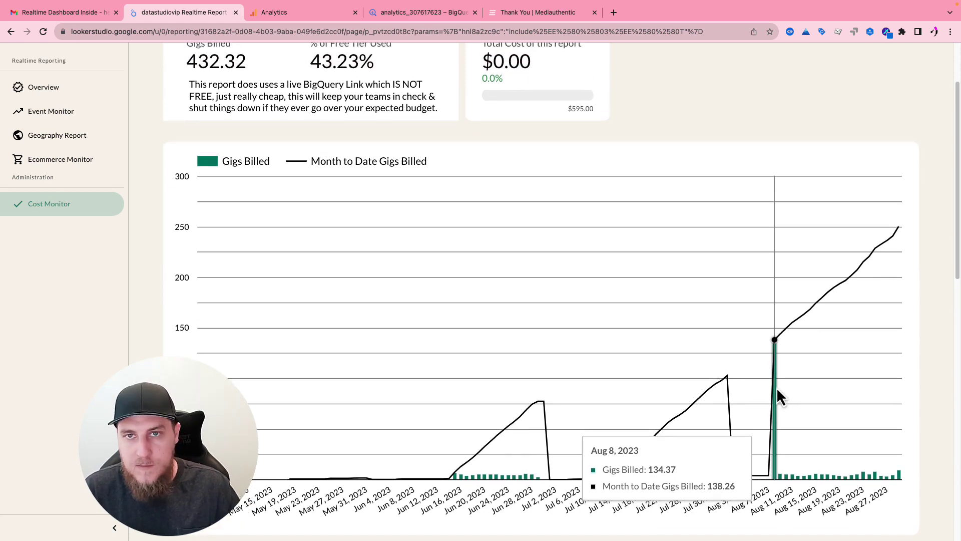
scroll(777, 390, "up", 2)
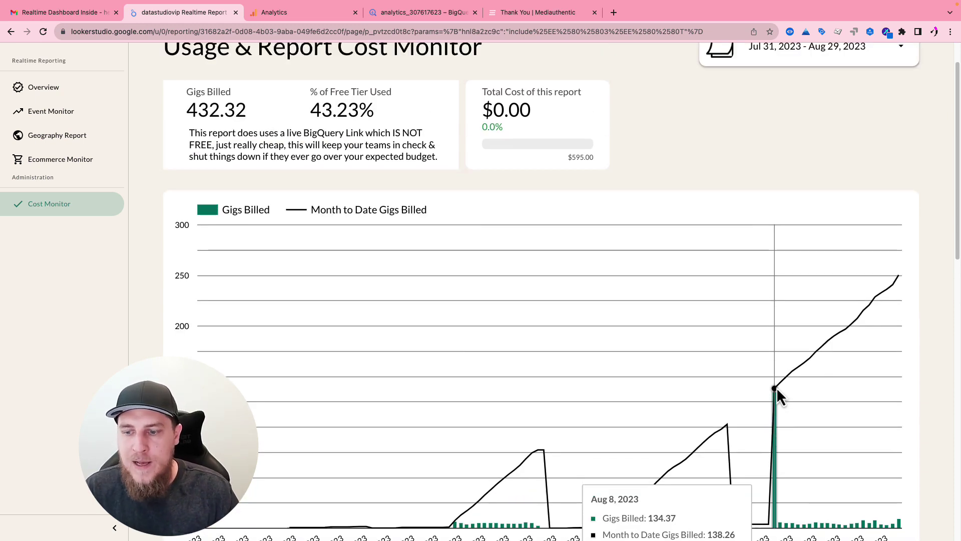
scroll(781, 390, "down", 1)
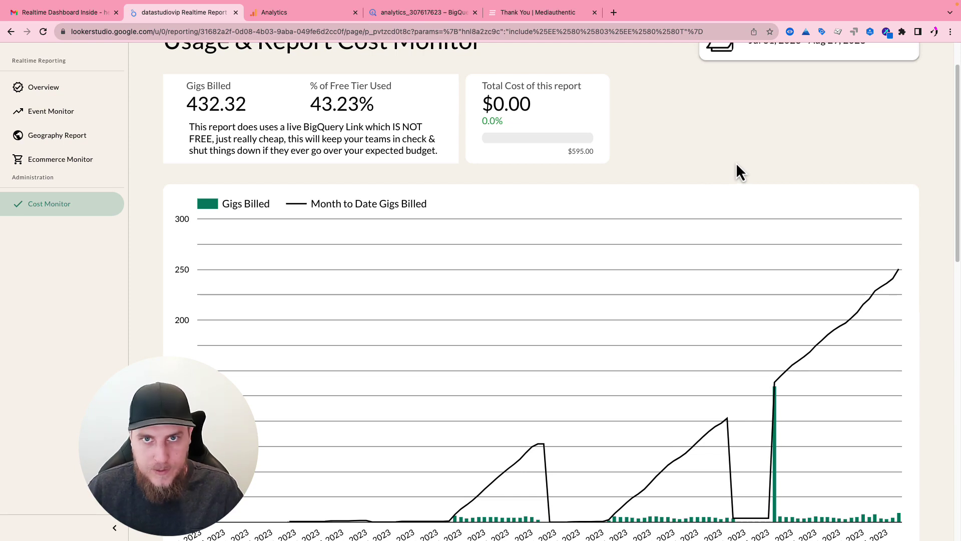
scroll(736, 200, "down", 1)
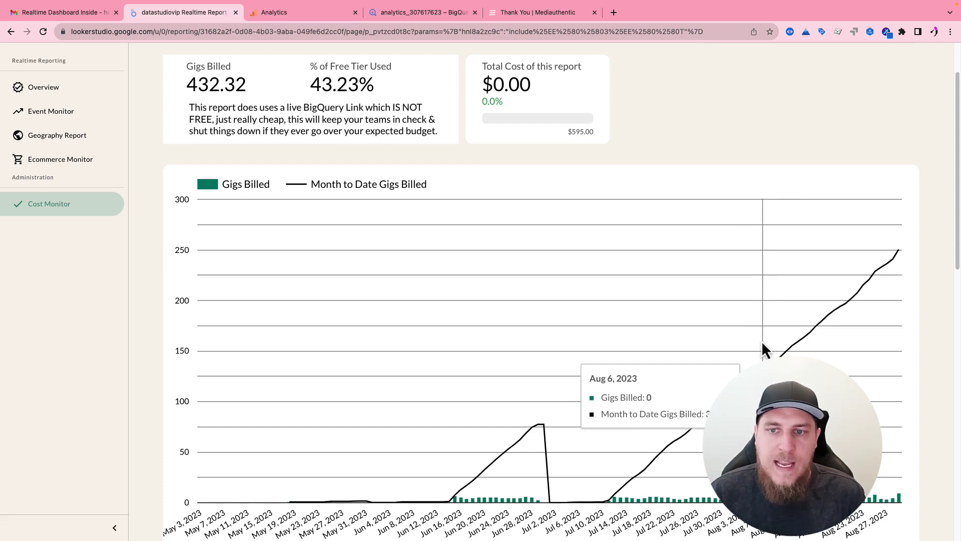
scroll(780, 354, "up", 1)
scroll(780, 355, "up", 2)
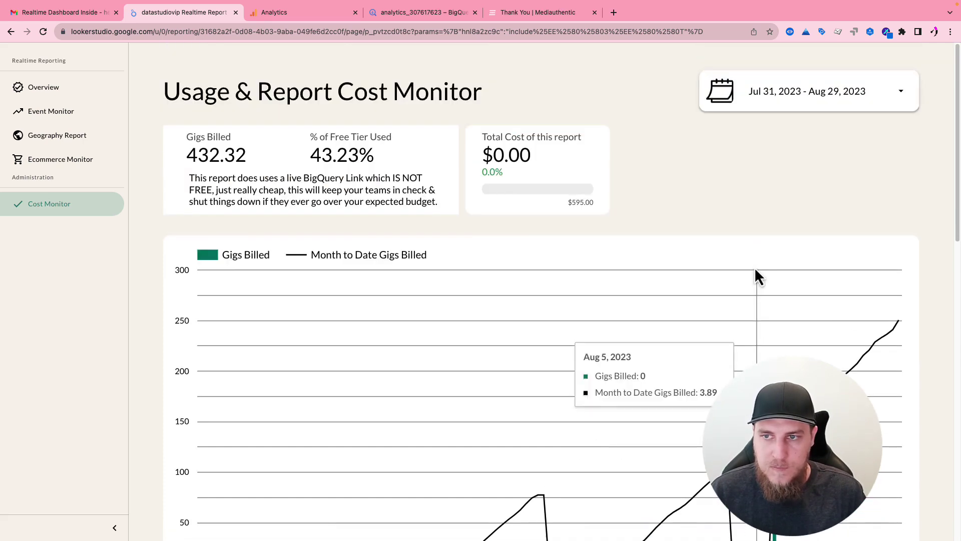
- On the Overview page switch Report Status Off, then return to the Cost Monitor page
left_click(50, 90)
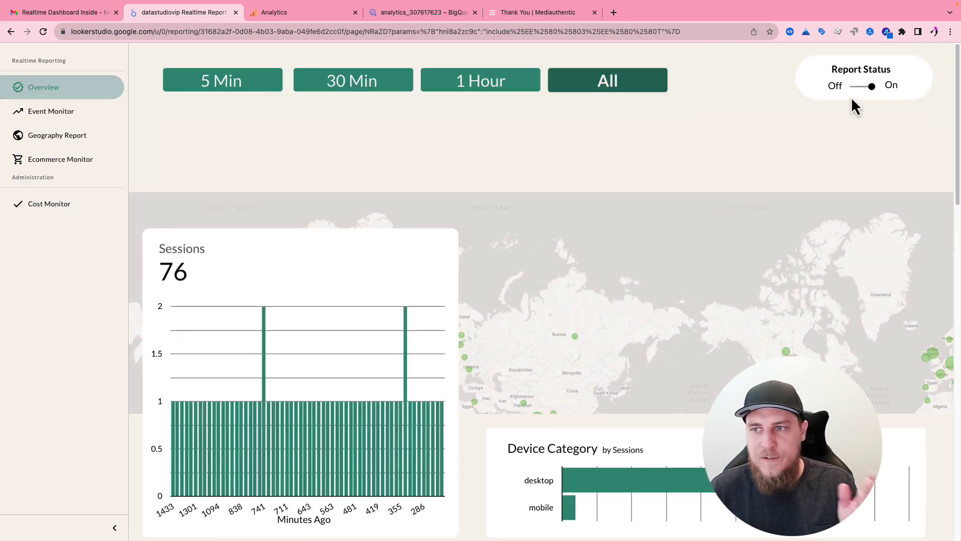
left_click(864, 89)
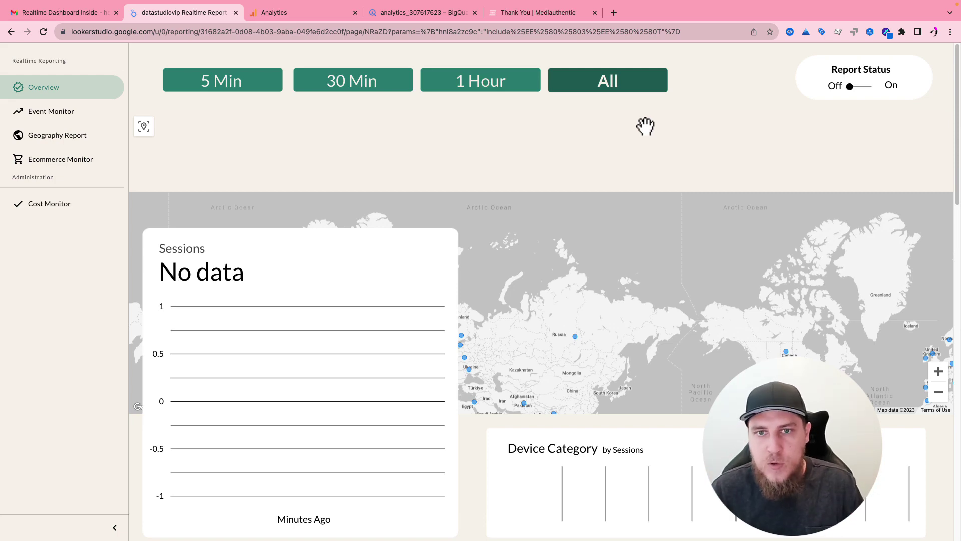
left_click(105, 219)
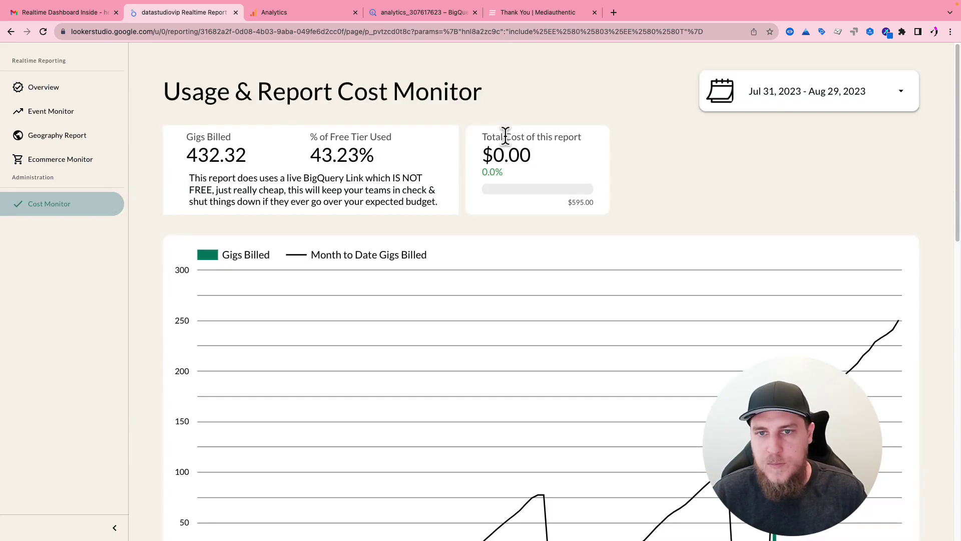